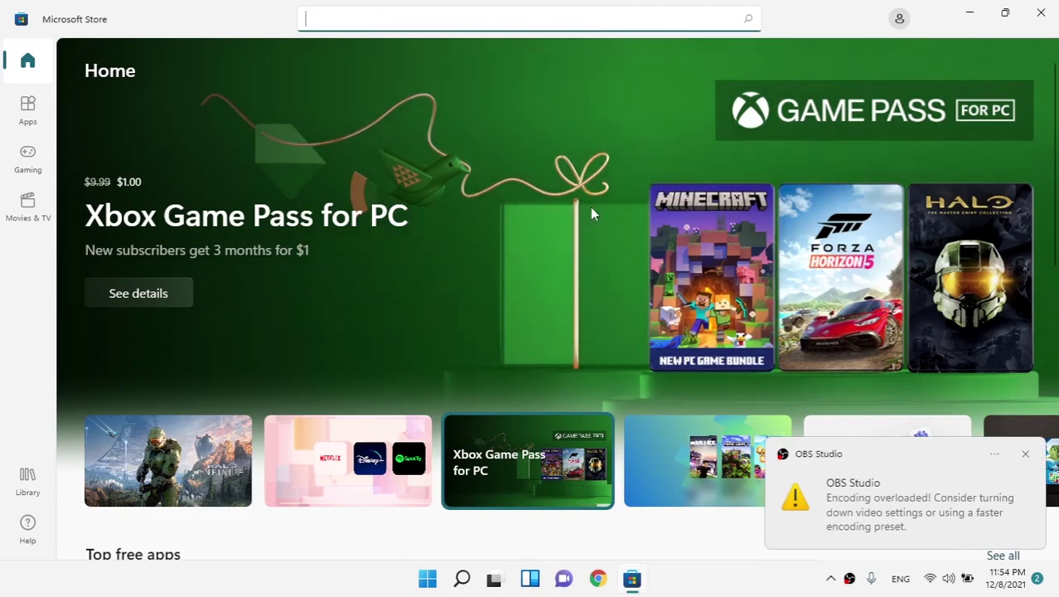
- Look over the Microsoft Store home page and open the store's app settings
{"action": "scroll", "coordinate": [160, 312], "scroll_direction": "down", "scroll_amount": 5}
{"action": "scroll", "coordinate": [213, 355], "scroll_direction": "down", "scroll_amount": 4}
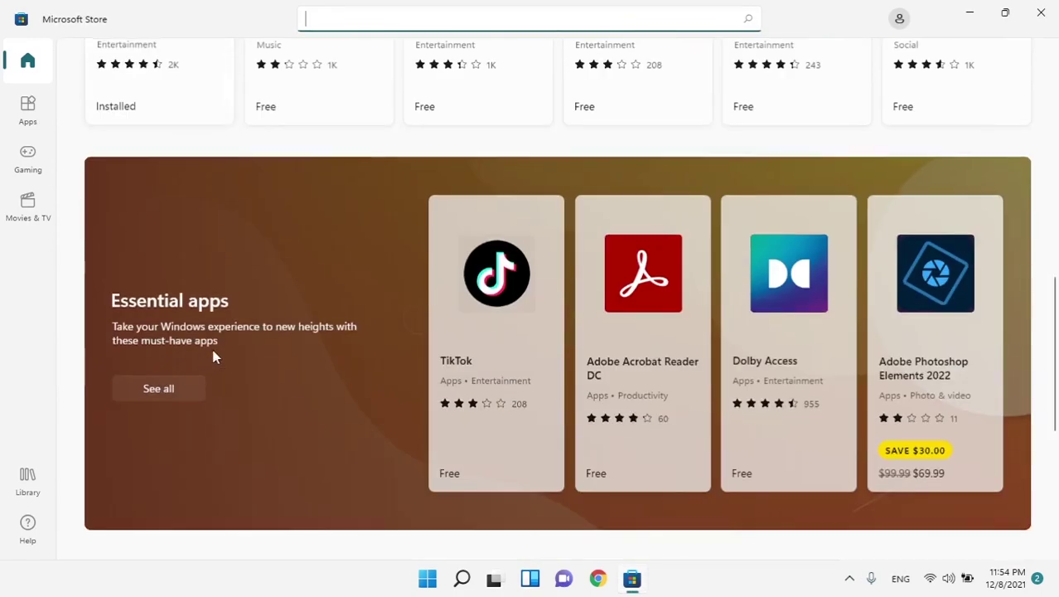
{"action": "scroll", "coordinate": [411, 350], "scroll_direction": "down", "scroll_amount": 5}
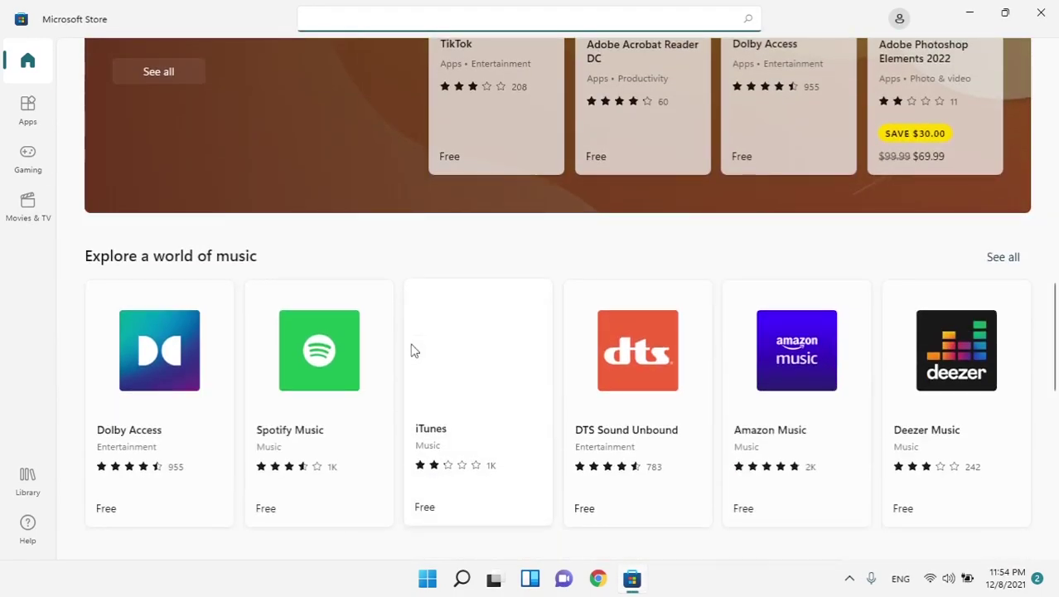
{"action": "left_click", "coordinate": [900, 20]}
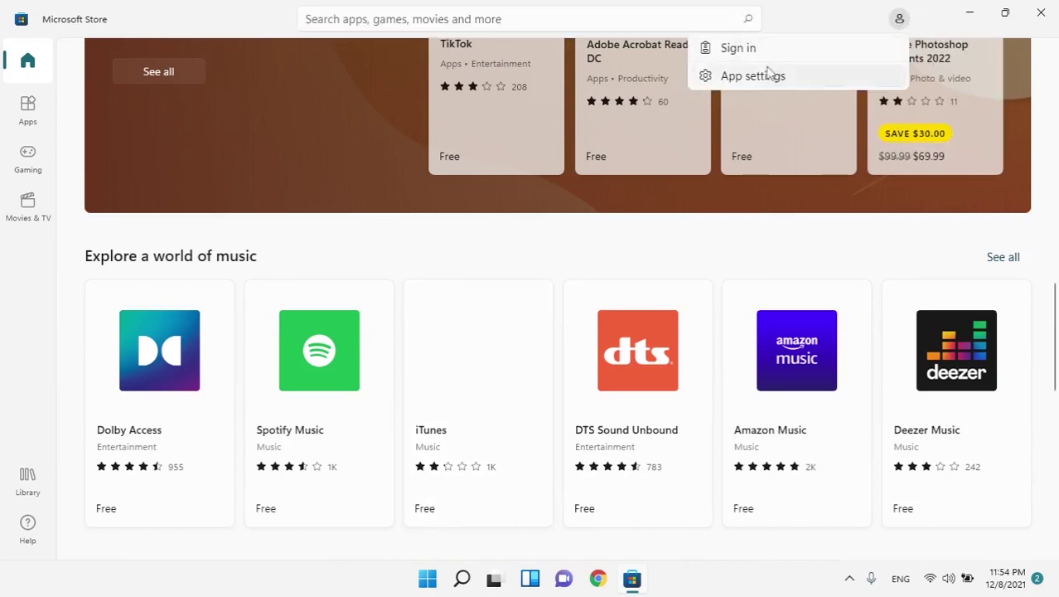
{"action": "left_click", "coordinate": [724, 77]}
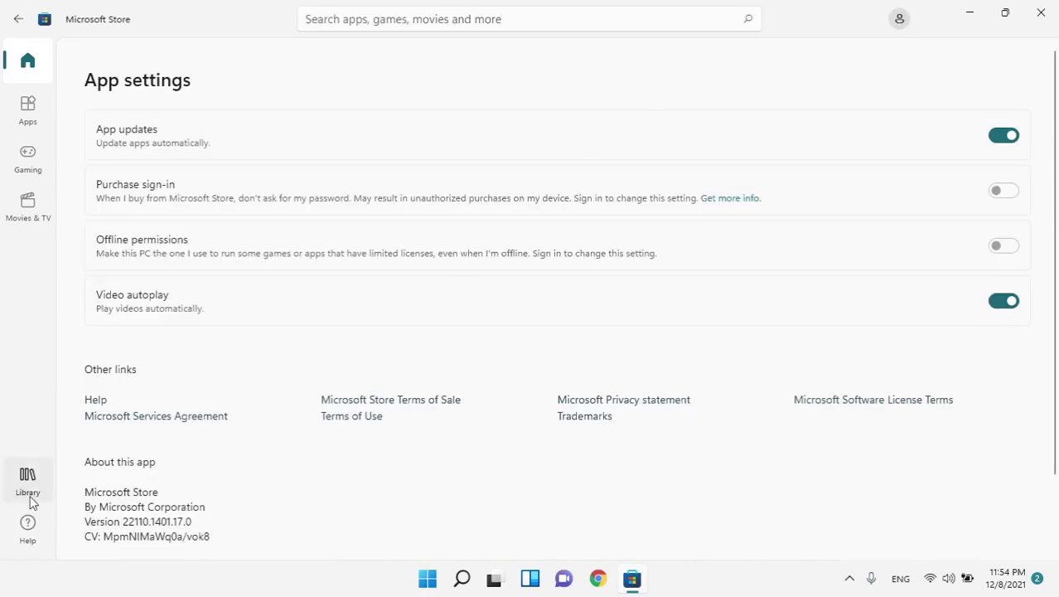
- Inspect Paint's extra options and product page from the store's library, closing the store when done
{"action": "left_click", "coordinate": [33, 481]}
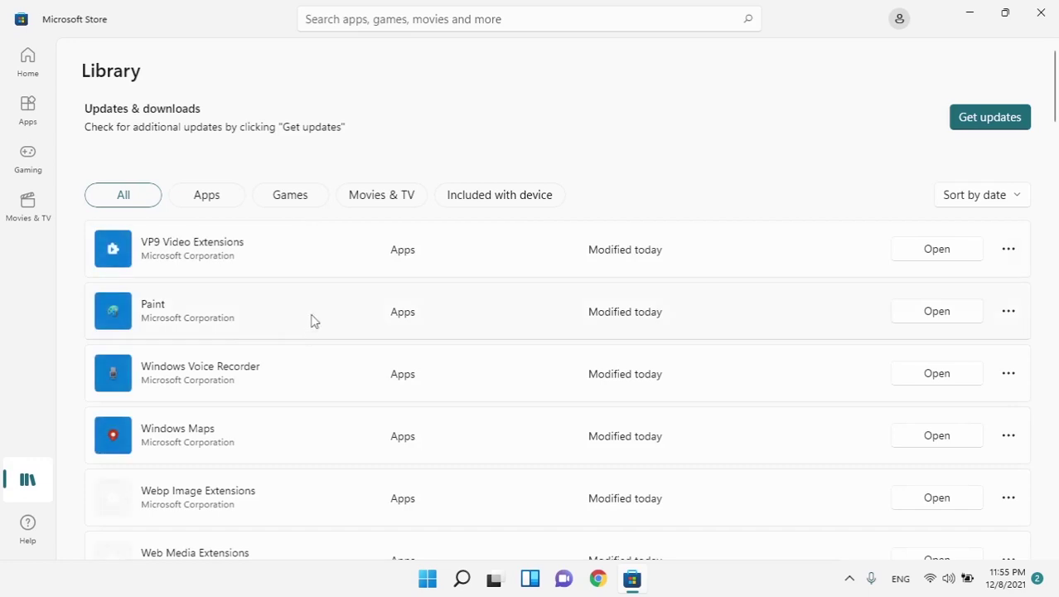
{"action": "left_click", "coordinate": [1008, 322]}
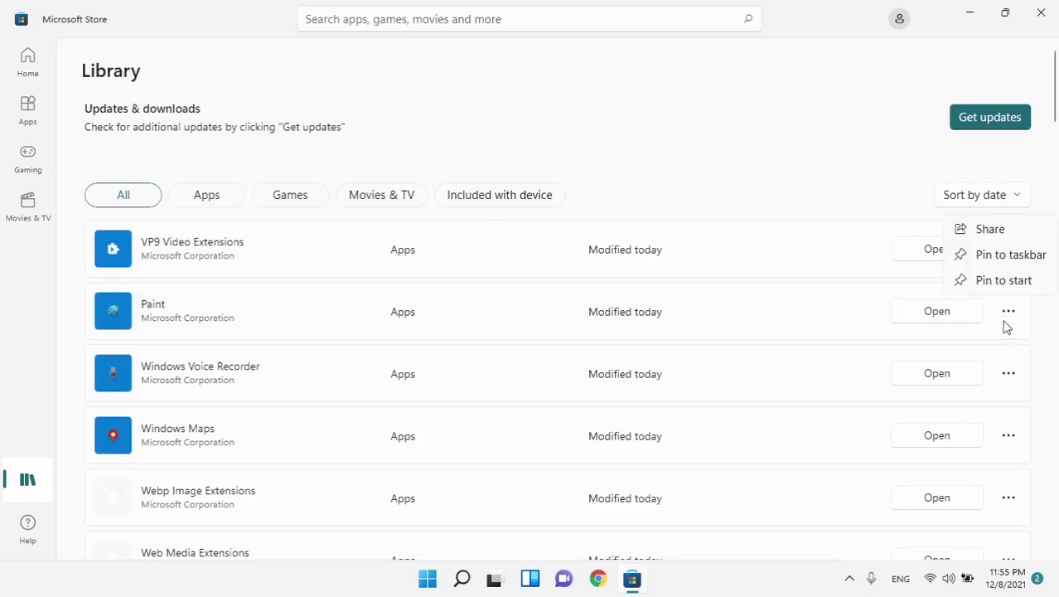
{"action": "left_click", "coordinate": [699, 332]}
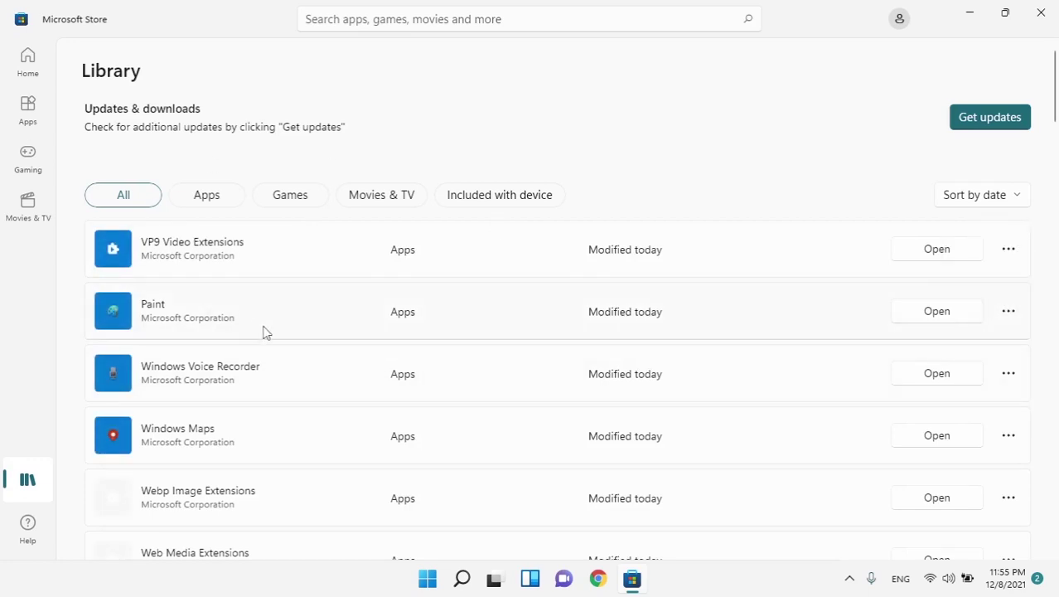
{"action": "scroll", "coordinate": [352, 372], "scroll_direction": "down", "scroll_amount": 3}
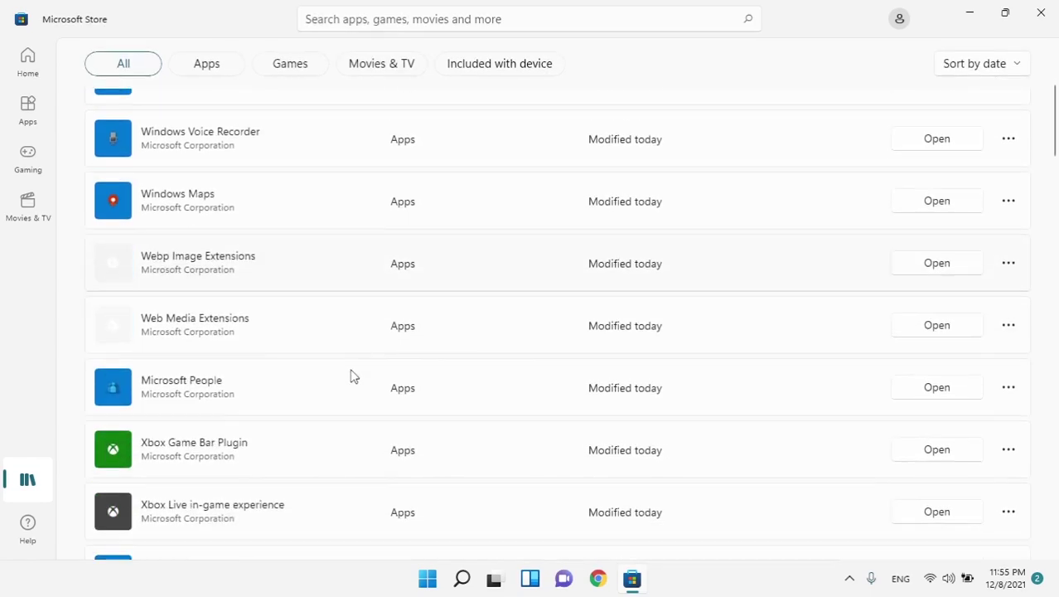
{"action": "scroll", "coordinate": [346, 373], "scroll_direction": "up", "scroll_amount": 2}
{"action": "left_click", "coordinate": [239, 227]}
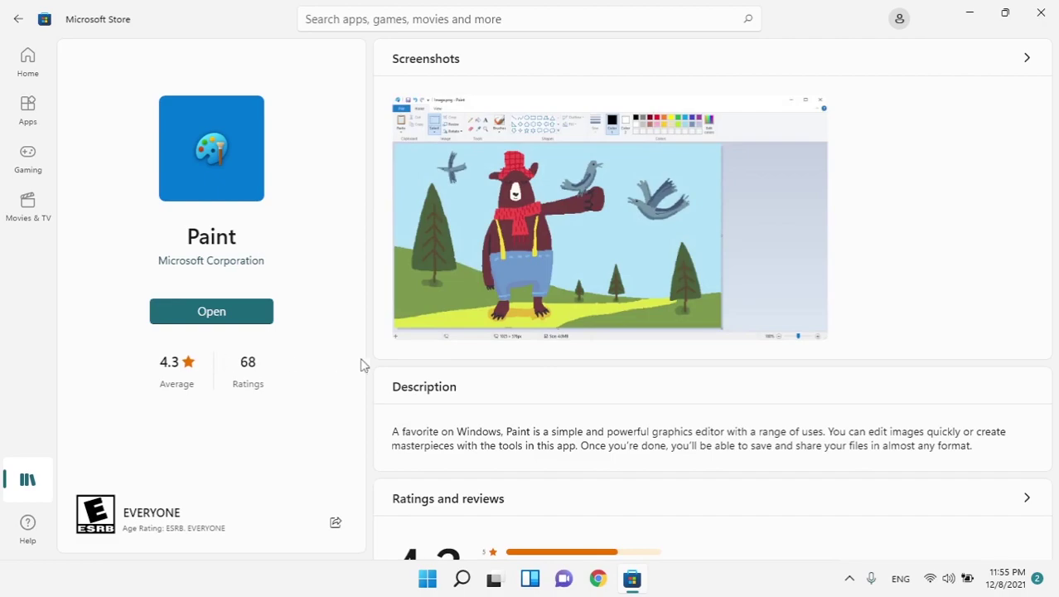
{"action": "left_click", "coordinate": [1041, 12]}
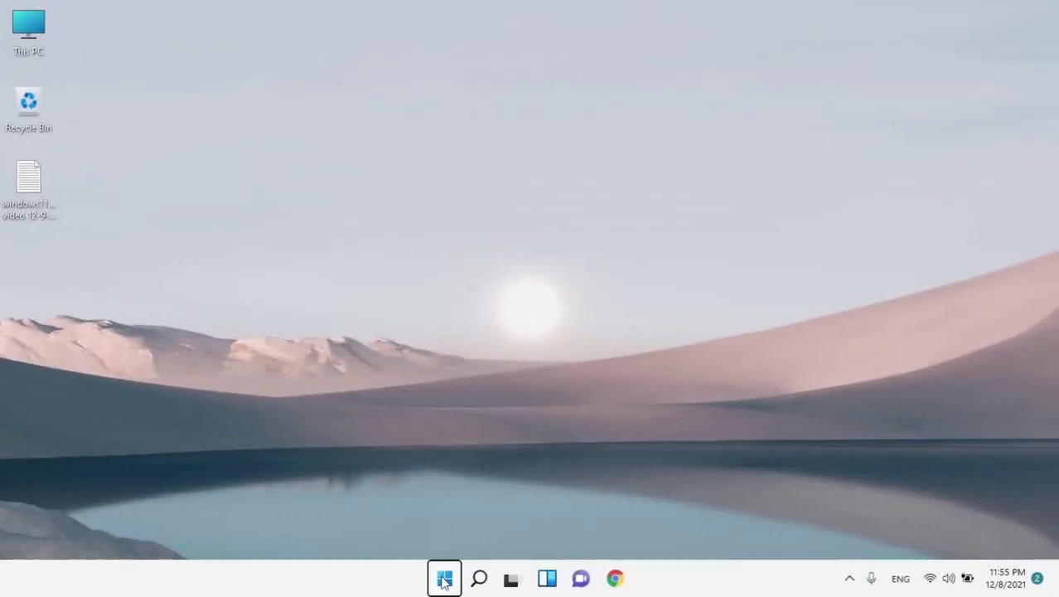
- Resume the paused Windows updates in Settings so that Windows checks for updates, and close Settings
{"action": "left_click", "coordinate": [444, 577]}
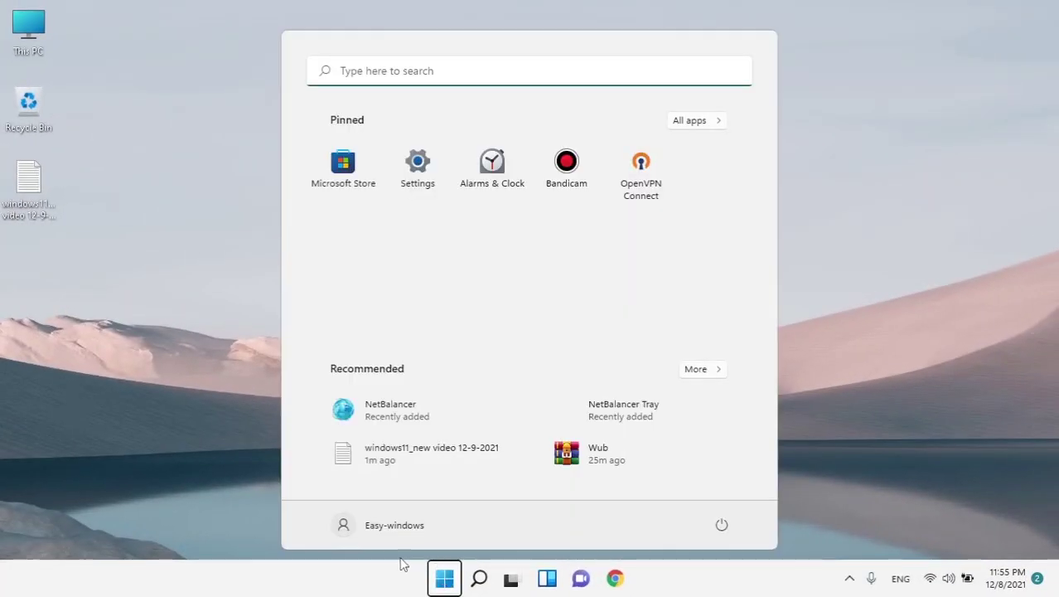
{"action": "left_click", "coordinate": [417, 166]}
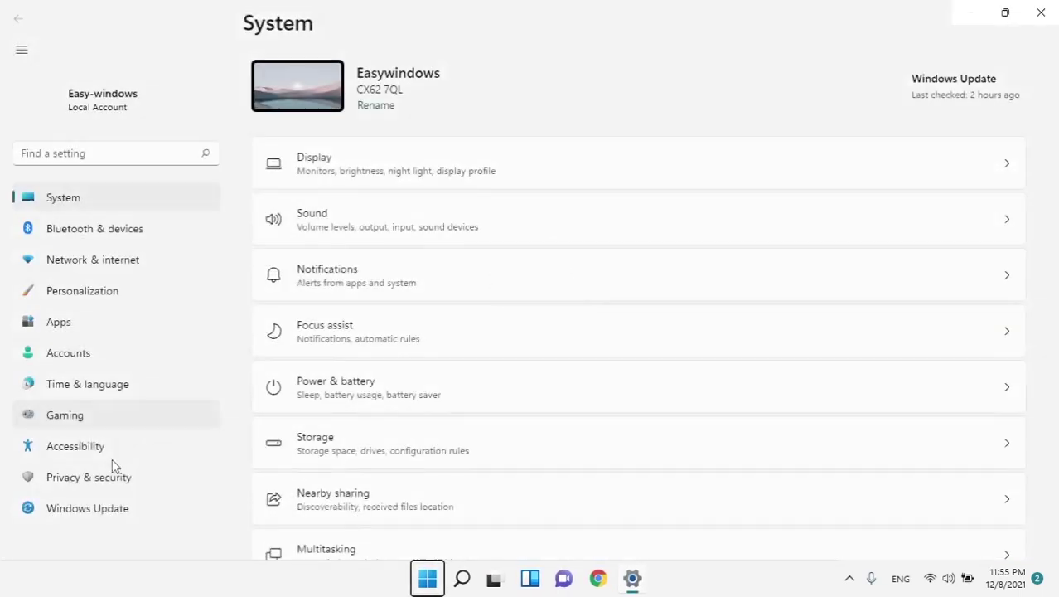
{"action": "left_click", "coordinate": [89, 480]}
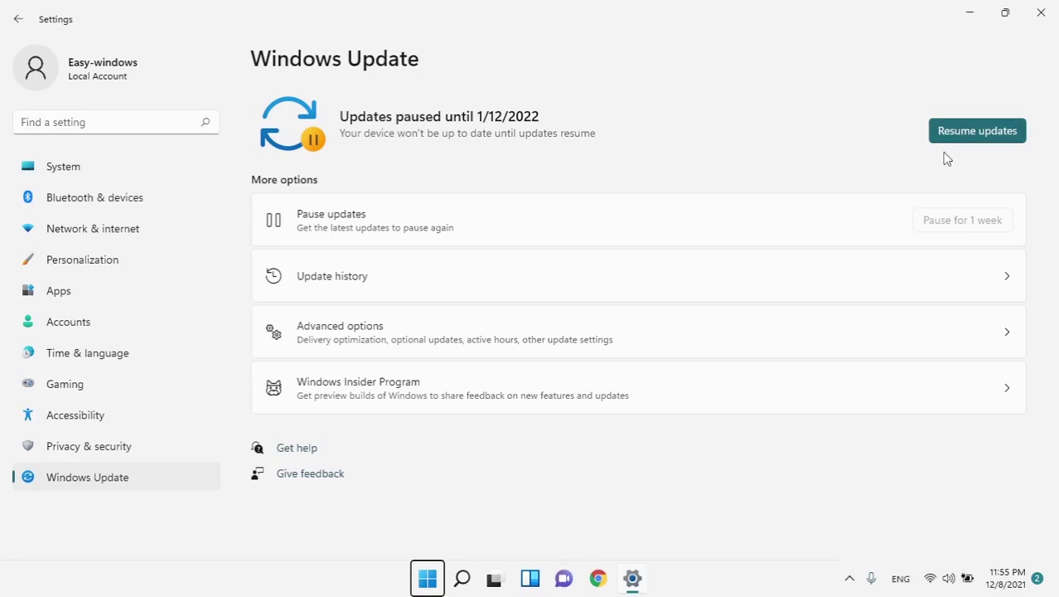
{"action": "left_click", "coordinate": [967, 137]}
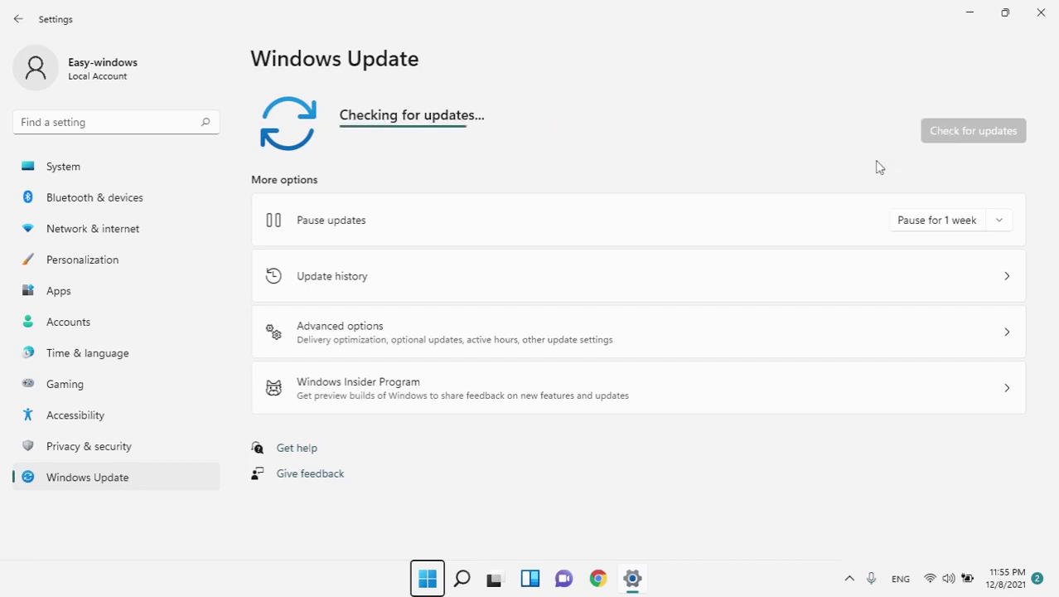
{"action": "left_click", "coordinate": [1040, 13]}
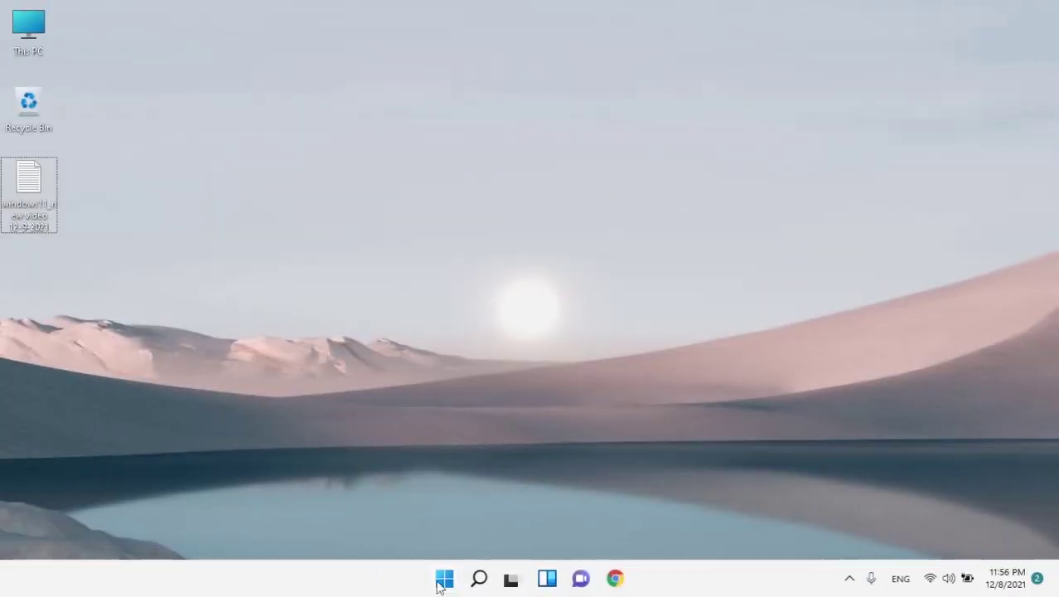
- Find the troubleshoot settings through system search and run the Windows Store Apps troubleshooter from the other troubleshooters
{"action": "left_click", "coordinate": [444, 578]}
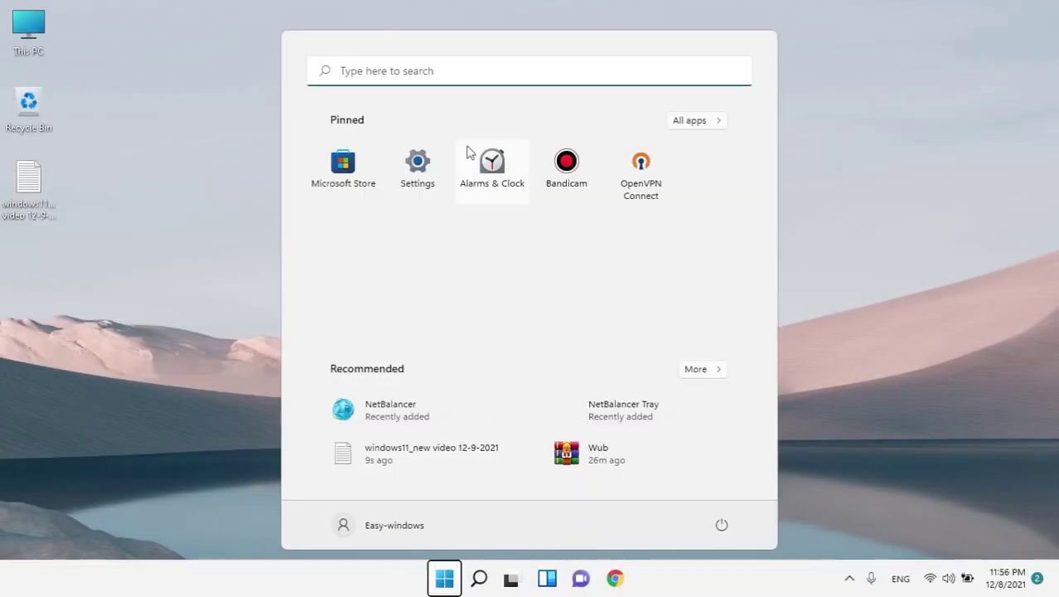
{"action": "type", "text": "tro"}
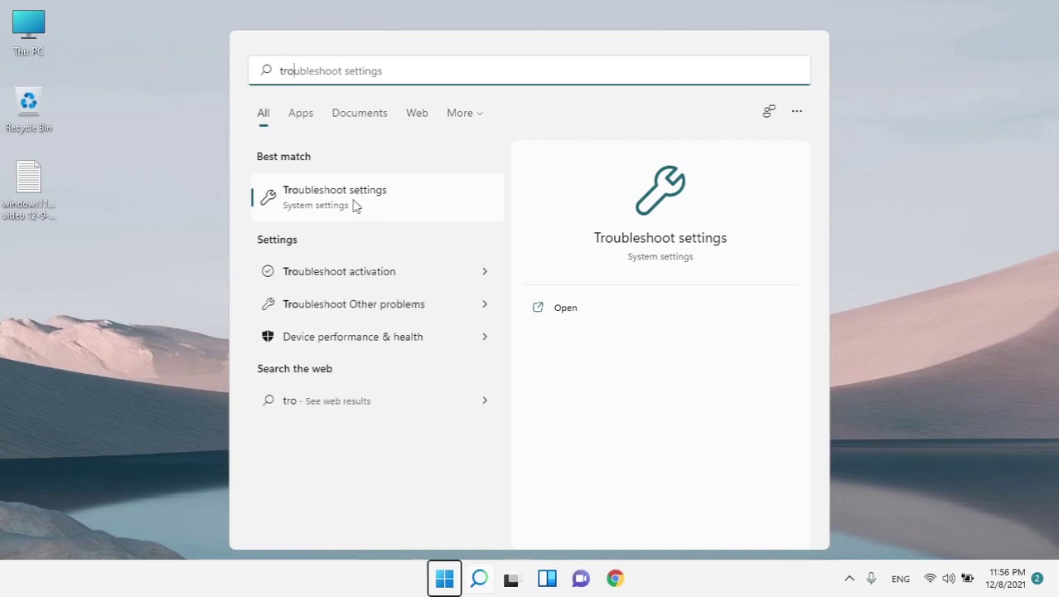
{"action": "left_click", "coordinate": [348, 199]}
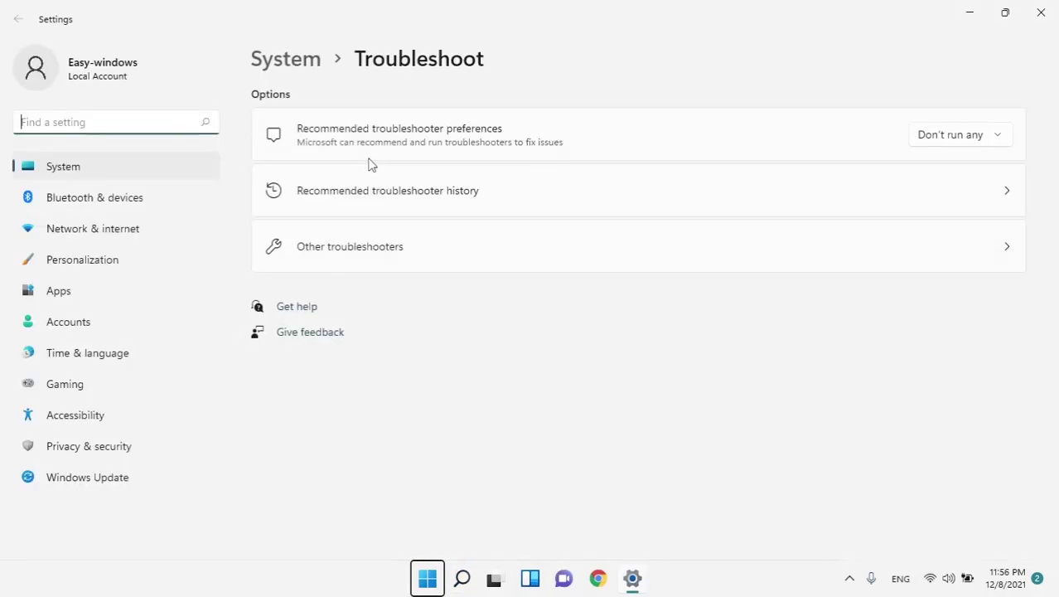
{"action": "left_click", "coordinate": [375, 251]}
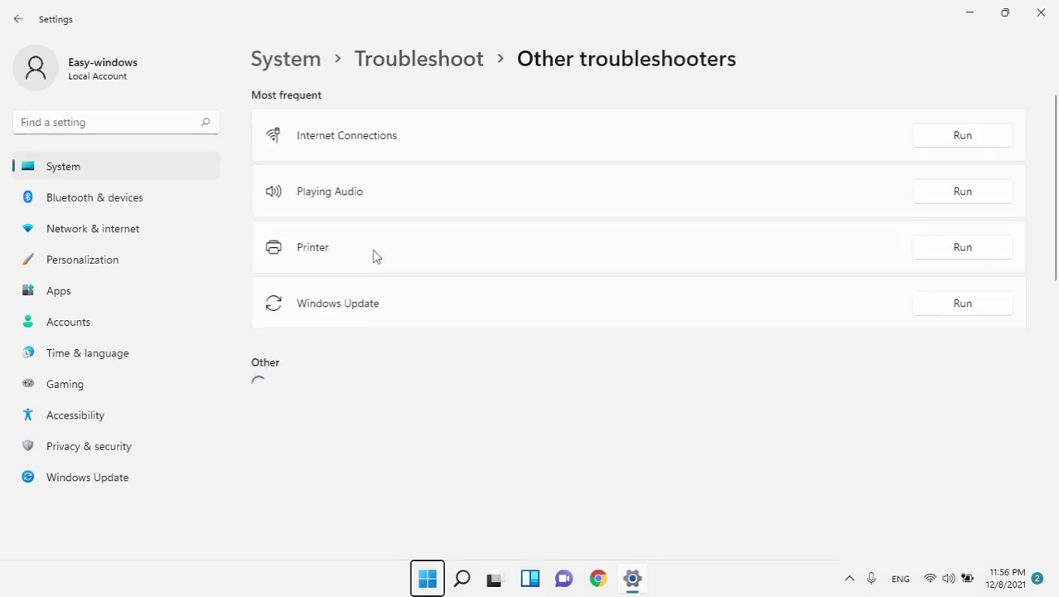
{"action": "scroll", "coordinate": [362, 352], "scroll_direction": "down", "scroll_amount": 2}
{"action": "scroll", "coordinate": [360, 354], "scroll_direction": "down", "scroll_amount": 5}
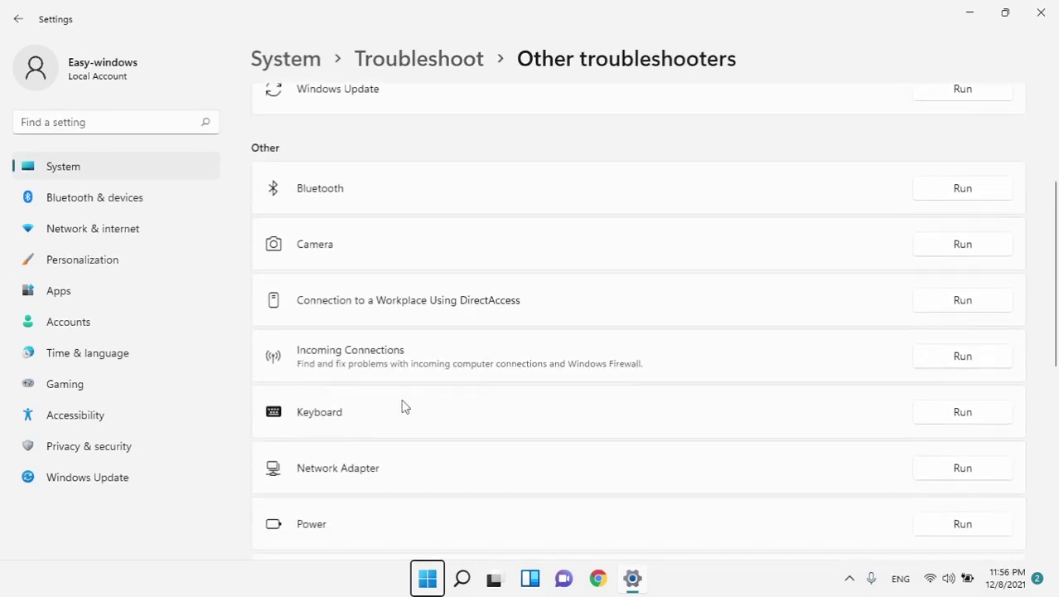
{"action": "scroll", "coordinate": [445, 409], "scroll_direction": "down", "scroll_amount": 7}
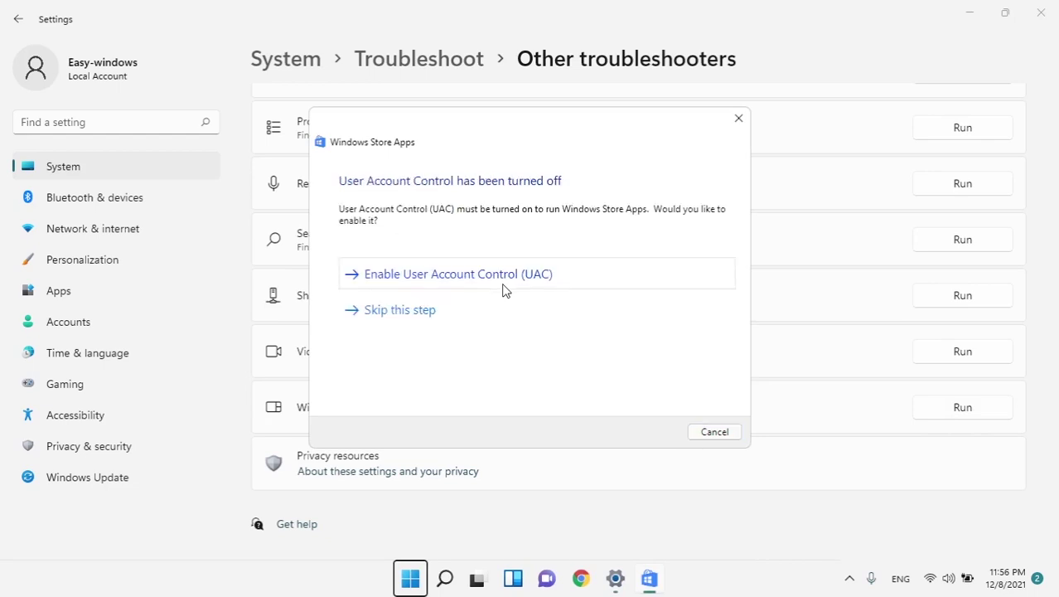
- Finish the Windows Store Apps troubleshooter, skipping User Account Control and the Microsoft account sign-in, and close Settings
{"action": "left_click", "coordinate": [400, 310]}
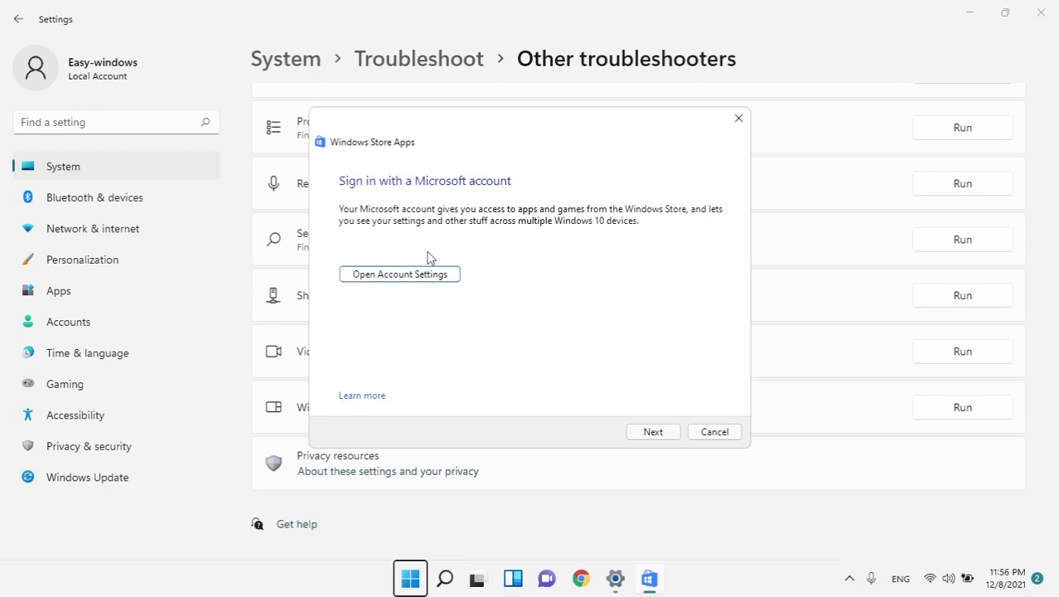
{"action": "left_click", "coordinate": [671, 433]}
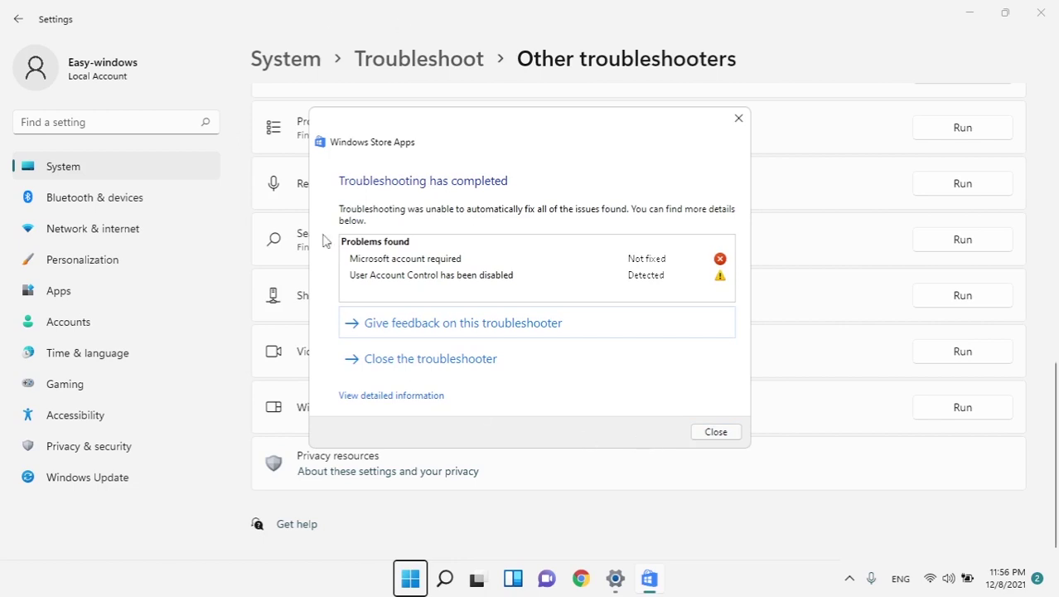
{"action": "left_click", "coordinate": [716, 432]}
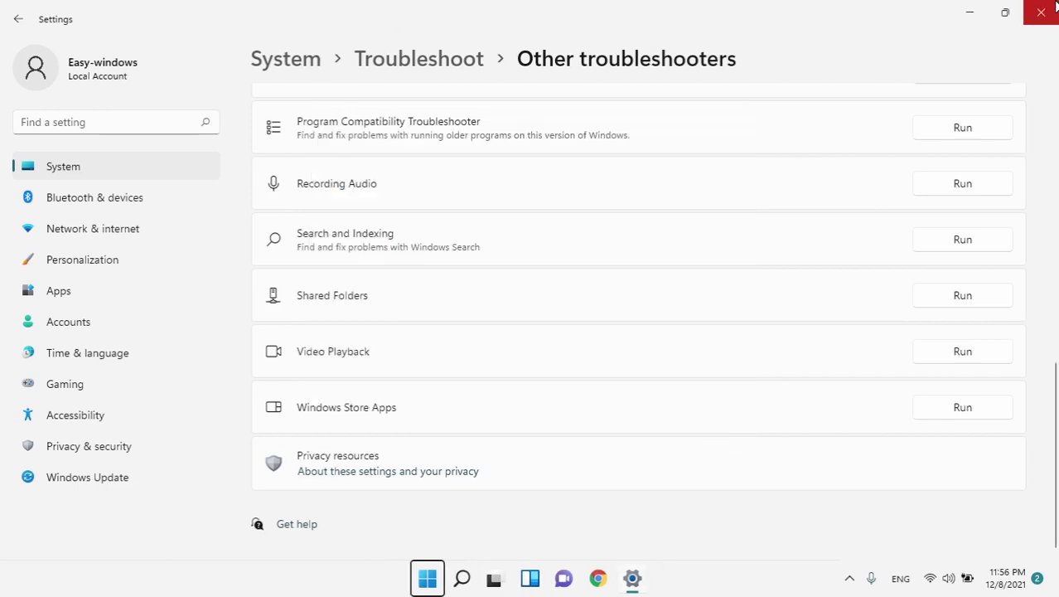
{"action": "left_click", "coordinate": [1041, 12]}
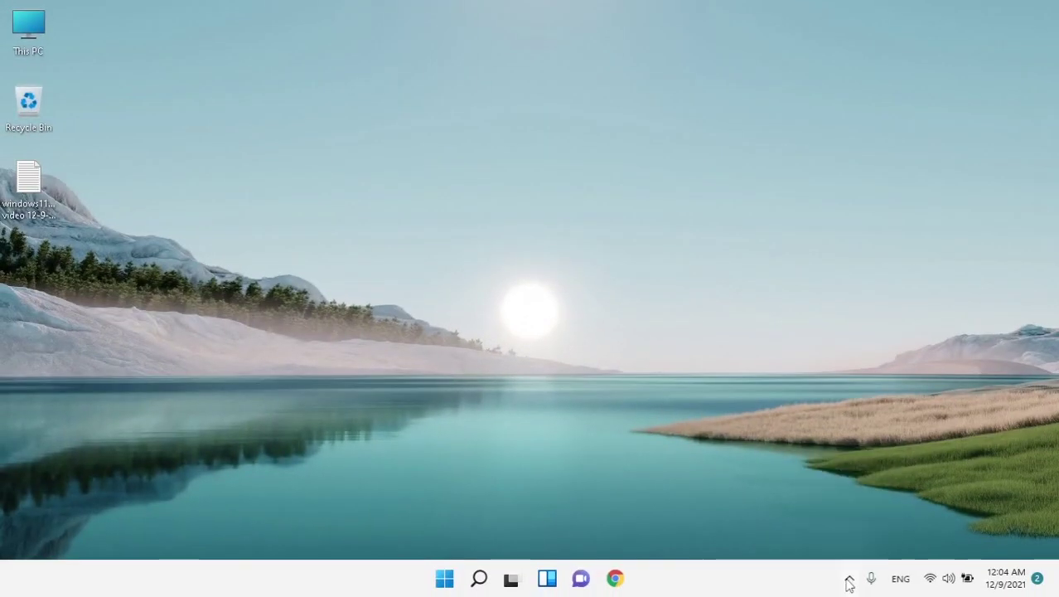
- Search the system for wsreset and run the command to reset the Microsoft Store cache
{"action": "key", "text": "super"}
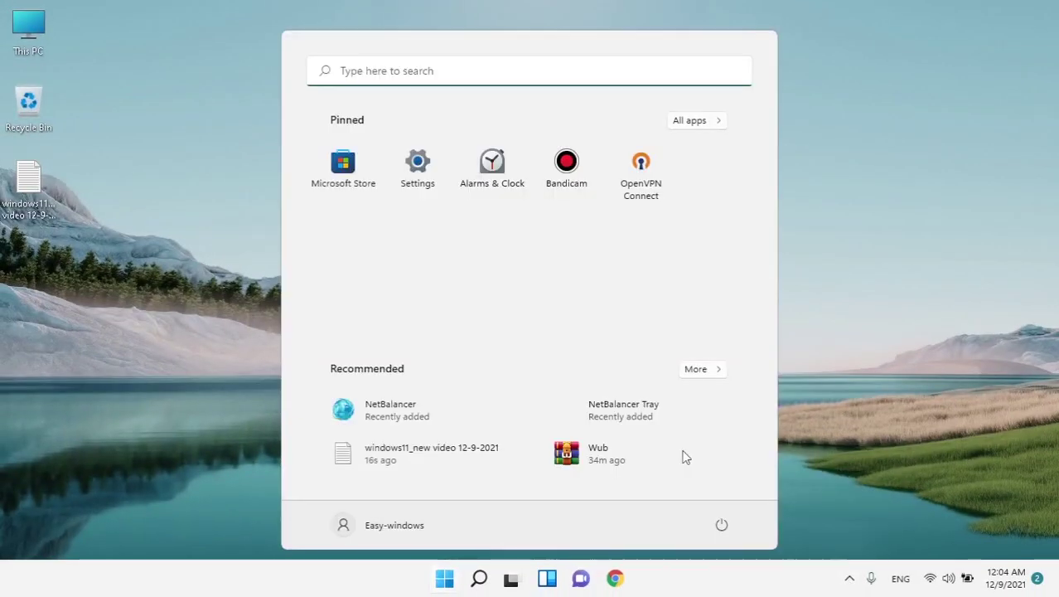
{"action": "type", "text": "ws"}
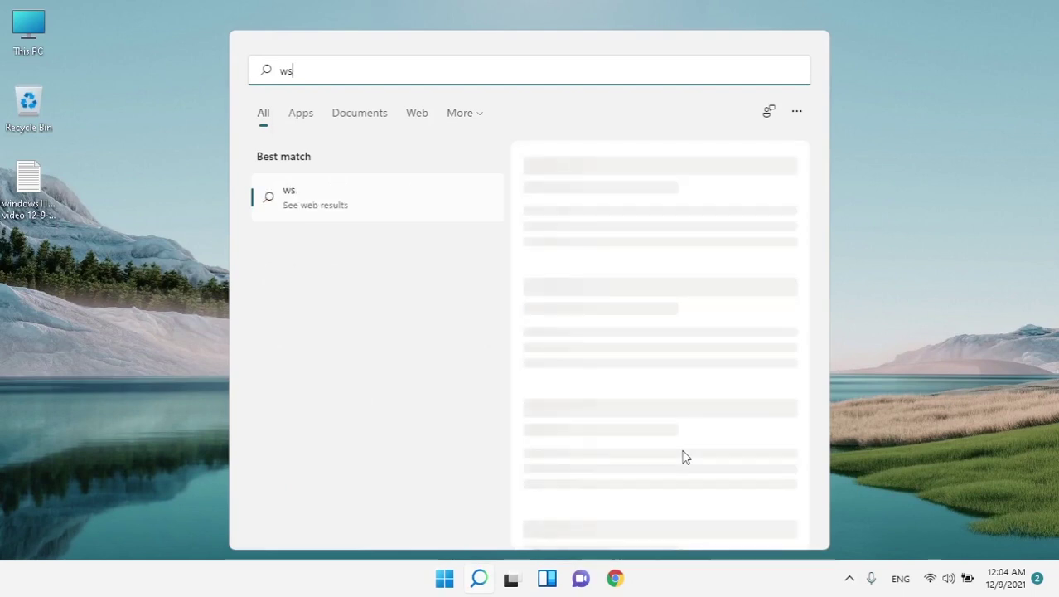
{"action": "type", "text": "reset"}
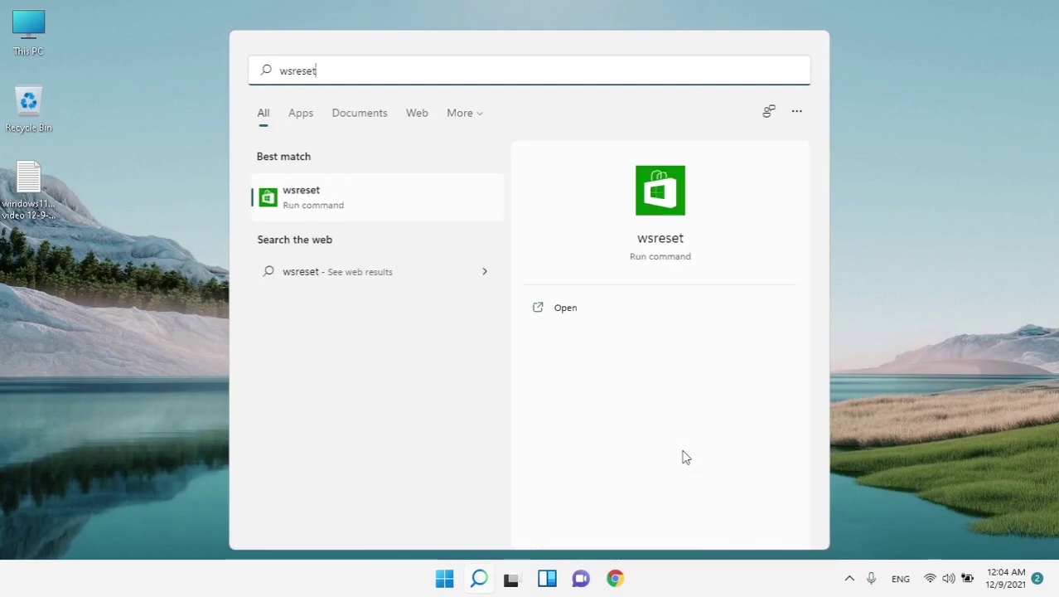
{"action": "left_click", "coordinate": [373, 213]}
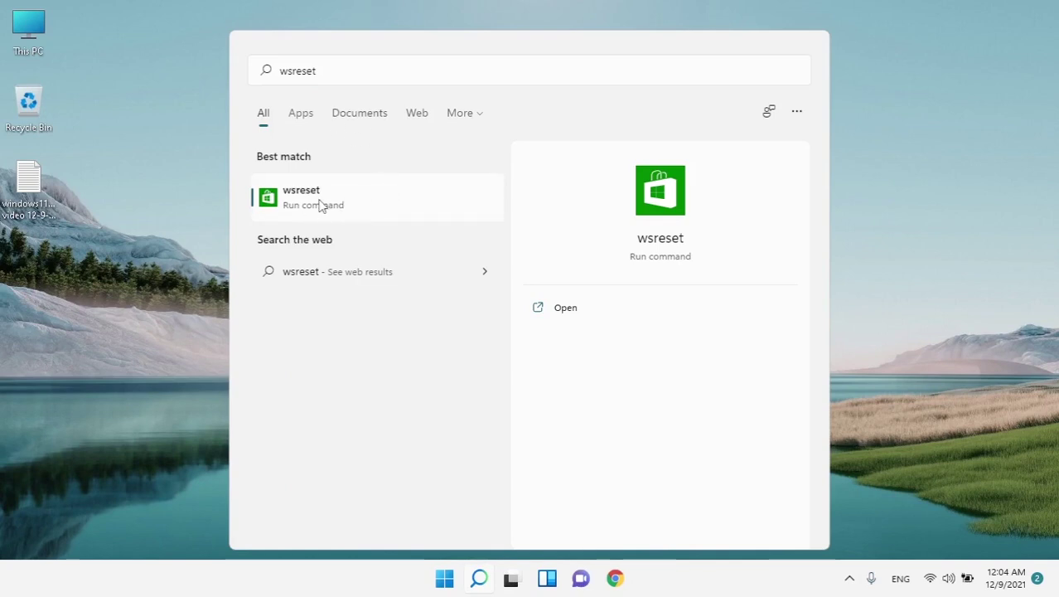
{"action": "left_click", "coordinate": [344, 197]}
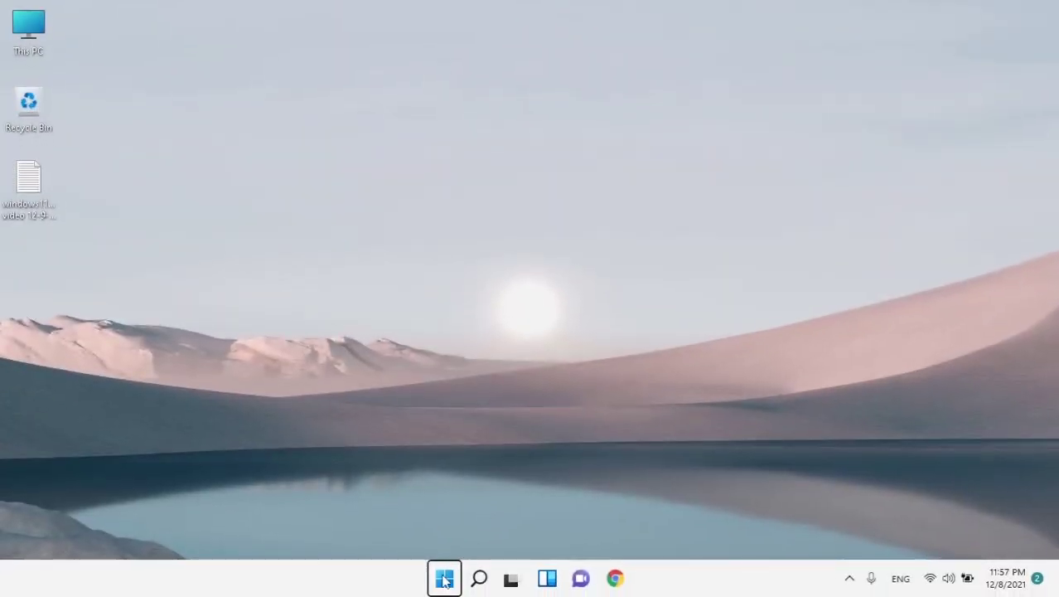
- Open the installed apps list under Apps & features in Settings
{"action": "left_click", "coordinate": [445, 581]}
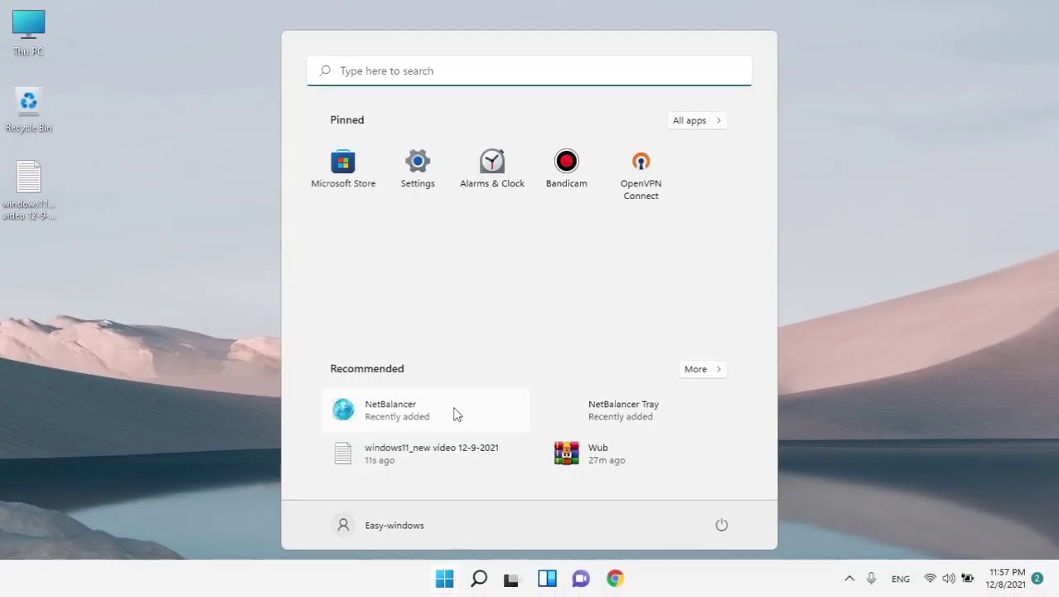
{"action": "left_click", "coordinate": [419, 161]}
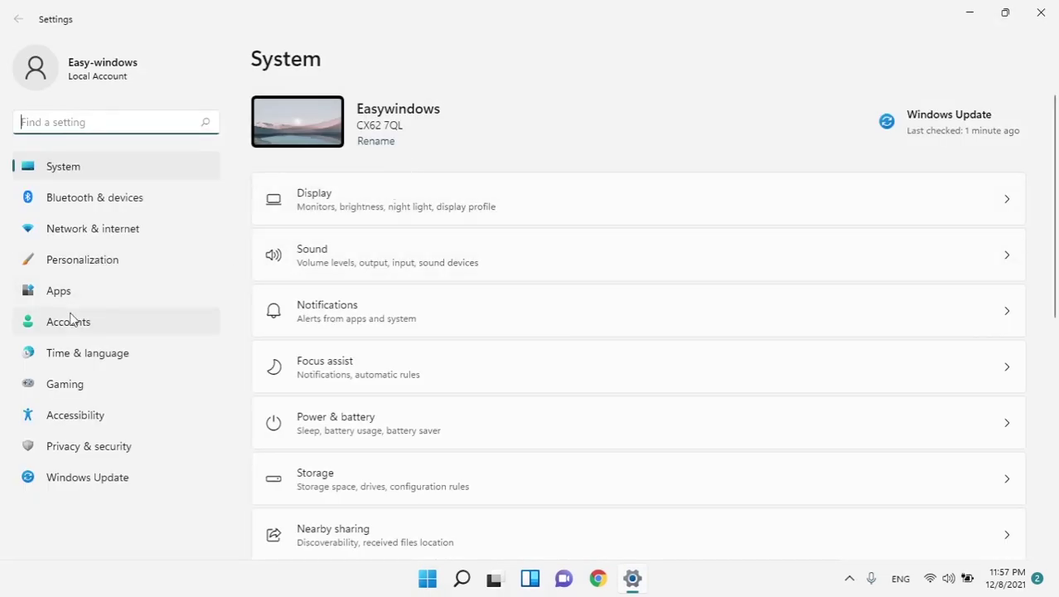
{"action": "left_click", "coordinate": [69, 293]}
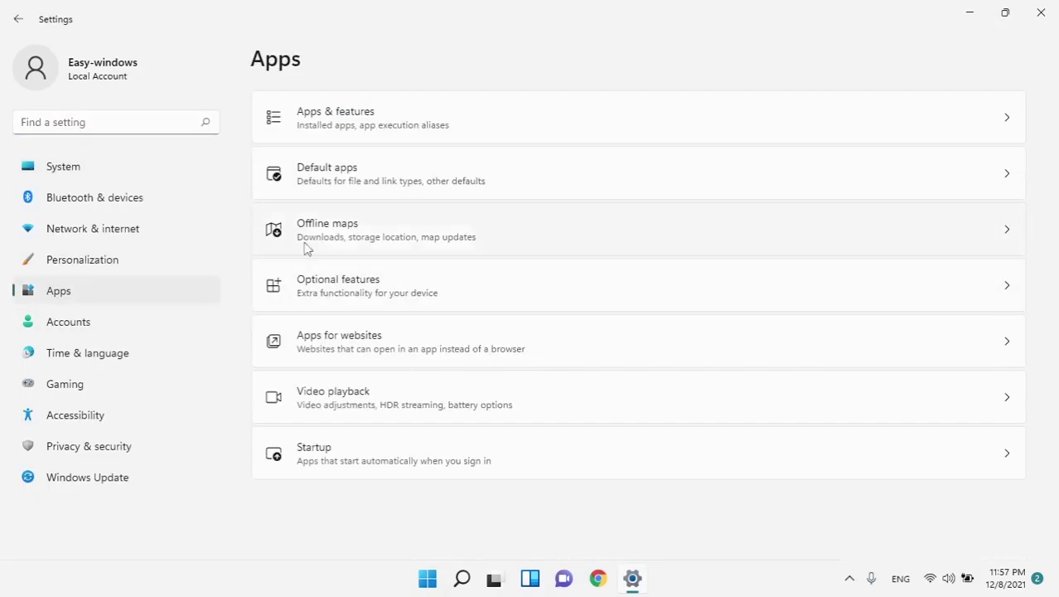
{"action": "left_click", "coordinate": [335, 123]}
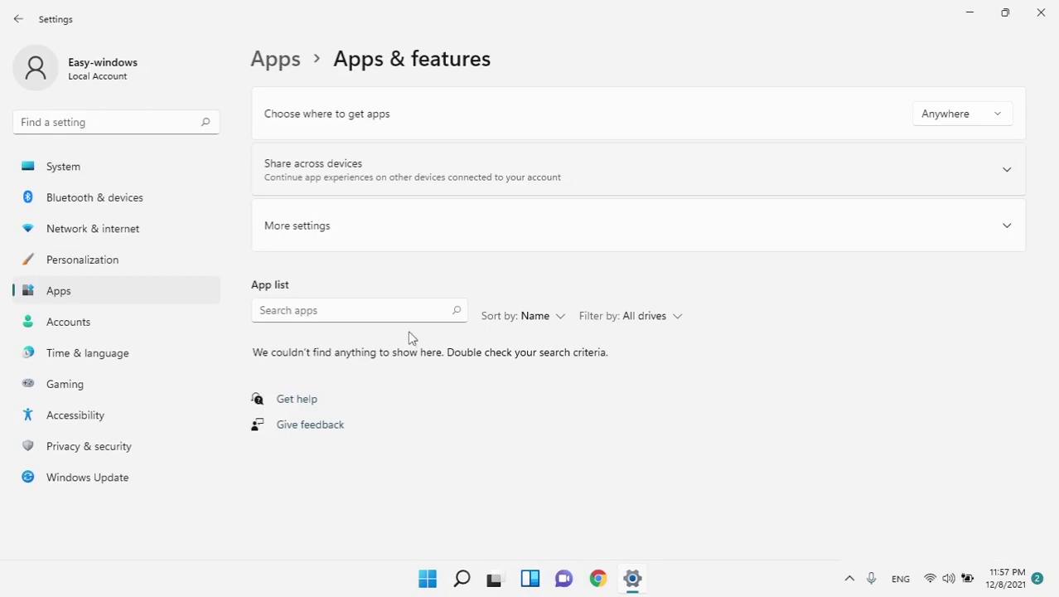
- Filter the app list by "micro" and open the advanced options of Microsoft Store
{"action": "left_click", "coordinate": [326, 312]}
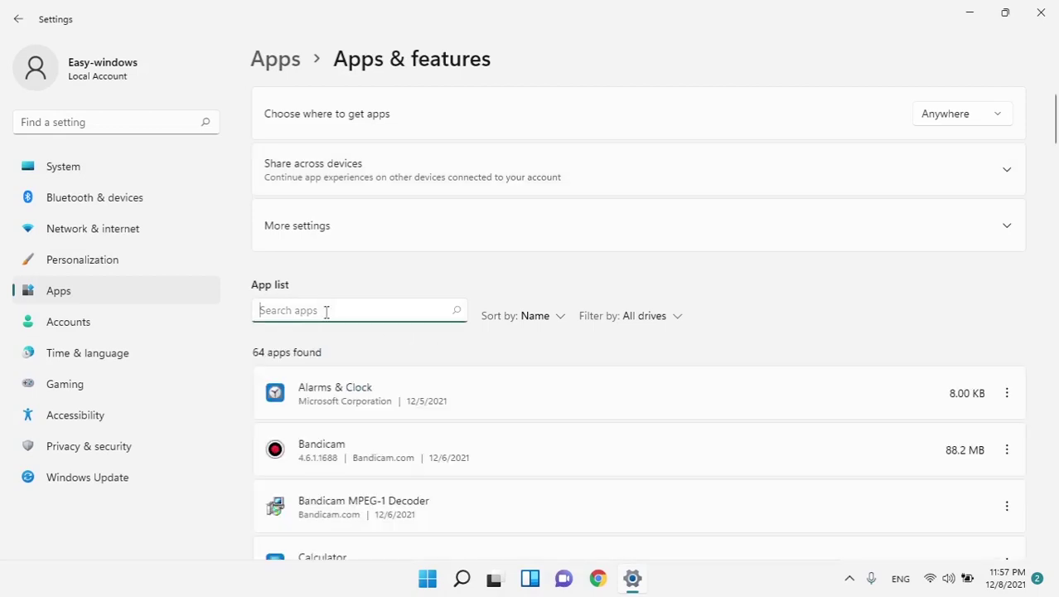
{"action": "type", "text": "micro"}
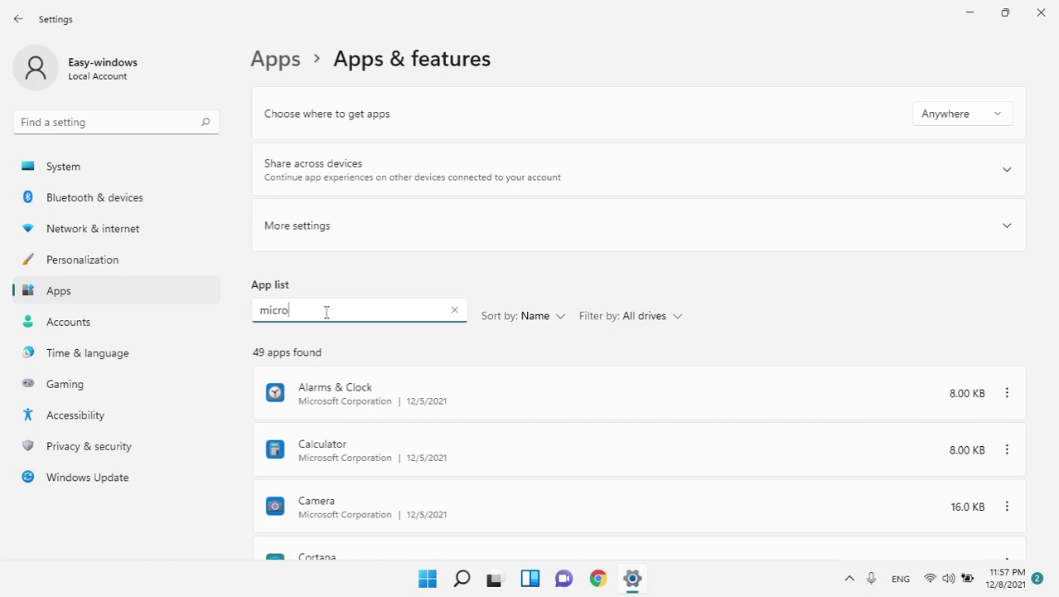
{"action": "scroll", "coordinate": [350, 480], "scroll_direction": "down", "scroll_amount": 5}
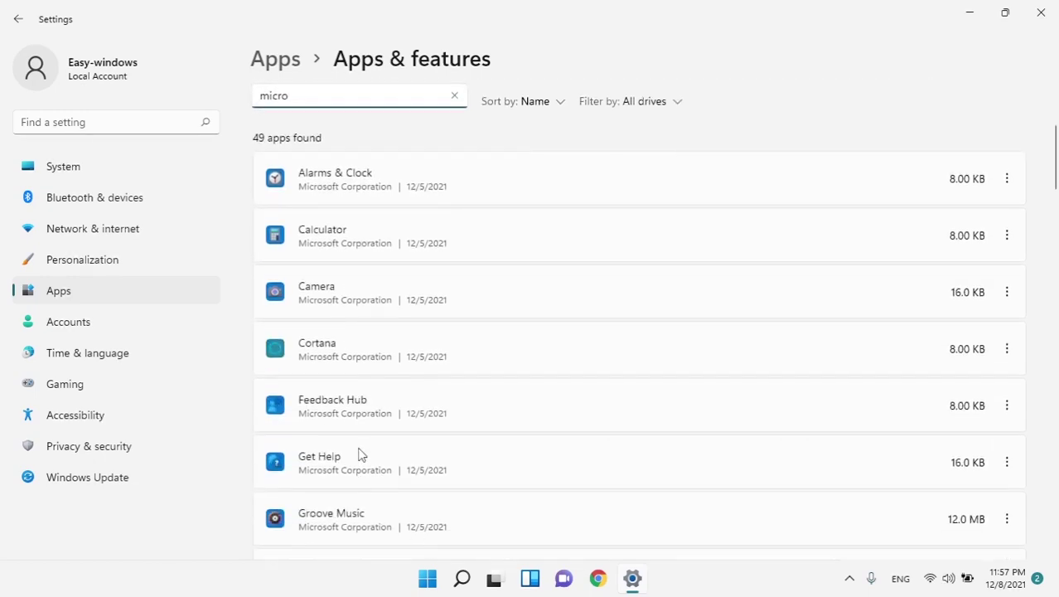
{"action": "scroll", "coordinate": [356, 450], "scroll_direction": "down", "scroll_amount": 2}
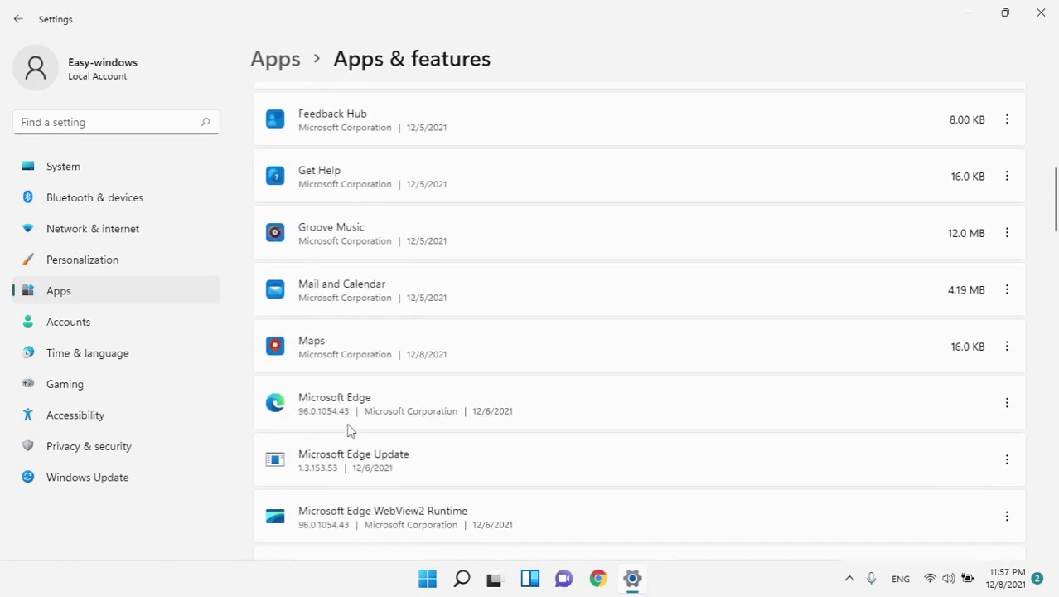
{"action": "scroll", "coordinate": [349, 429], "scroll_direction": "down", "scroll_amount": 4}
{"action": "scroll", "coordinate": [341, 431], "scroll_direction": "down", "scroll_amount": 2}
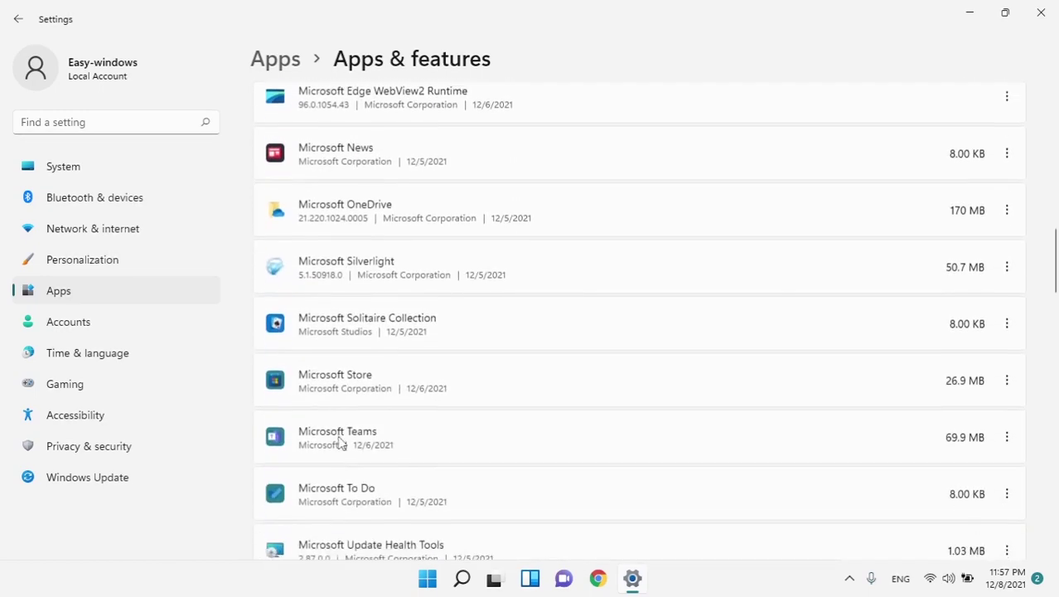
{"action": "left_click", "coordinate": [1005, 377]}
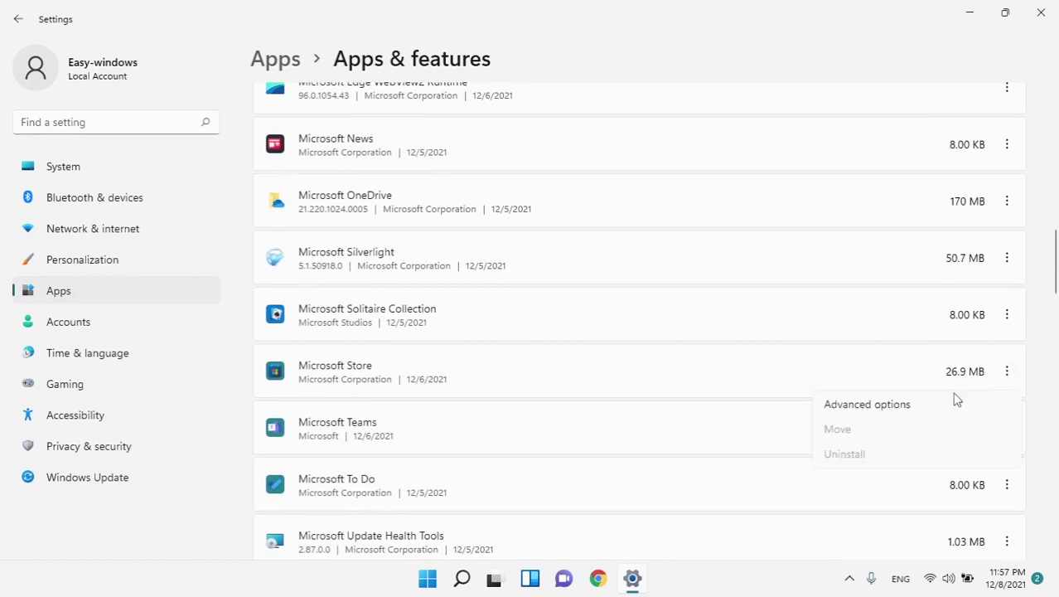
{"action": "left_click", "coordinate": [879, 403]}
- Repair the Microsoft Store app, reset it including its app data, and close Settings
{"action": "scroll", "coordinate": [324, 367], "scroll_direction": "down", "scroll_amount": 5}
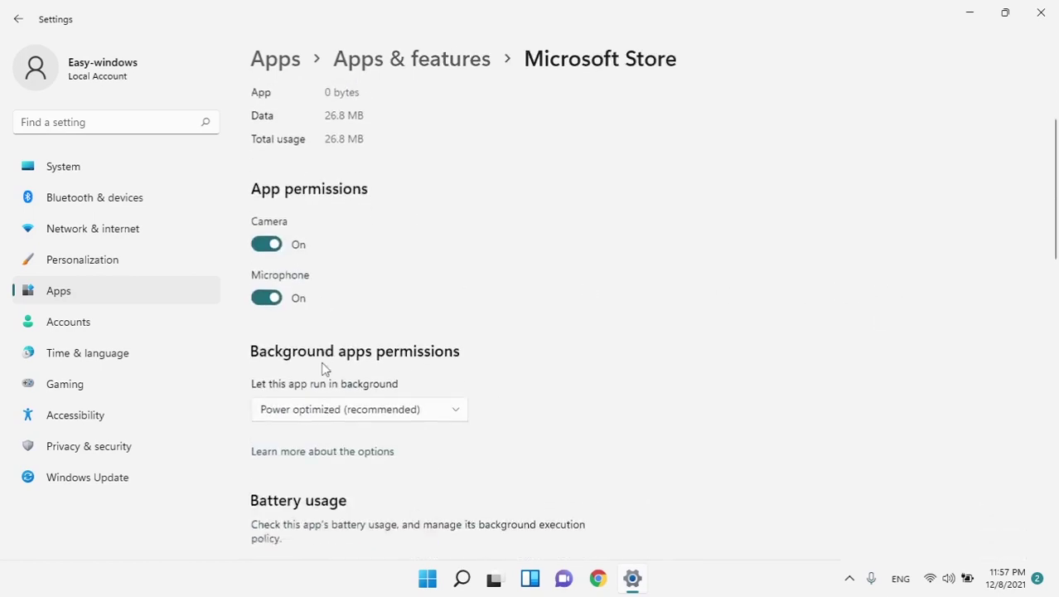
{"action": "scroll", "coordinate": [360, 417], "scroll_direction": "down", "scroll_amount": 4}
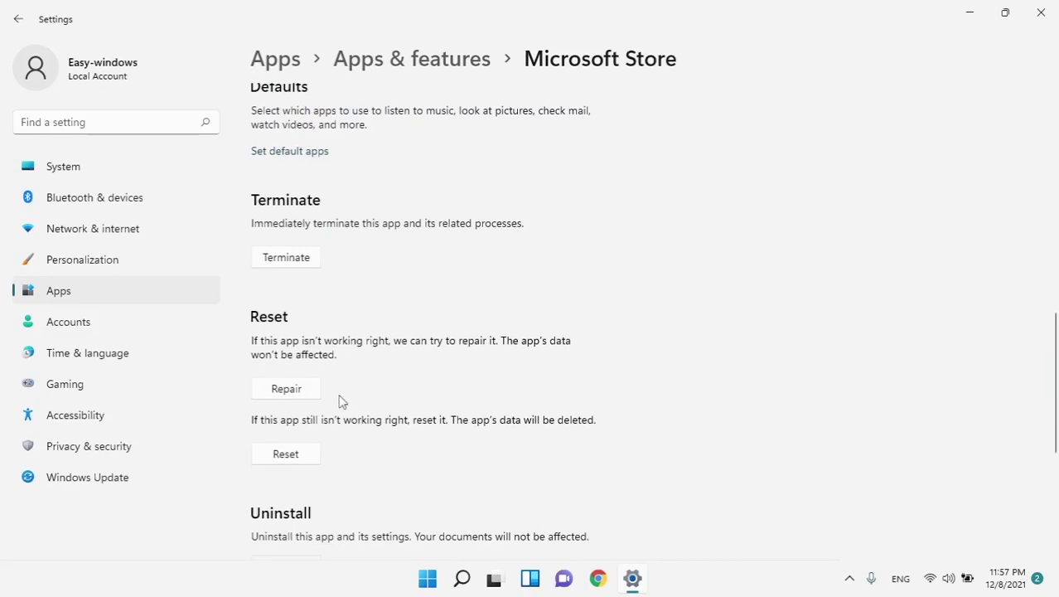
{"action": "scroll", "coordinate": [300, 446], "scroll_direction": "down", "scroll_amount": 4}
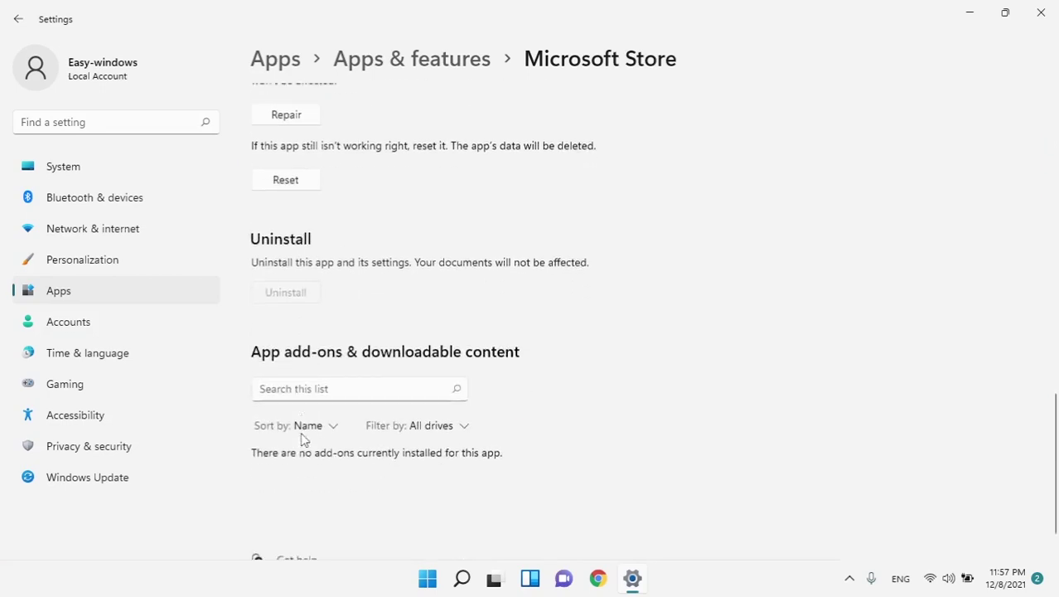
{"action": "scroll", "coordinate": [303, 439], "scroll_direction": "up", "scroll_amount": 1}
{"action": "scroll", "coordinate": [303, 441], "scroll_direction": "up", "scroll_amount": 3}
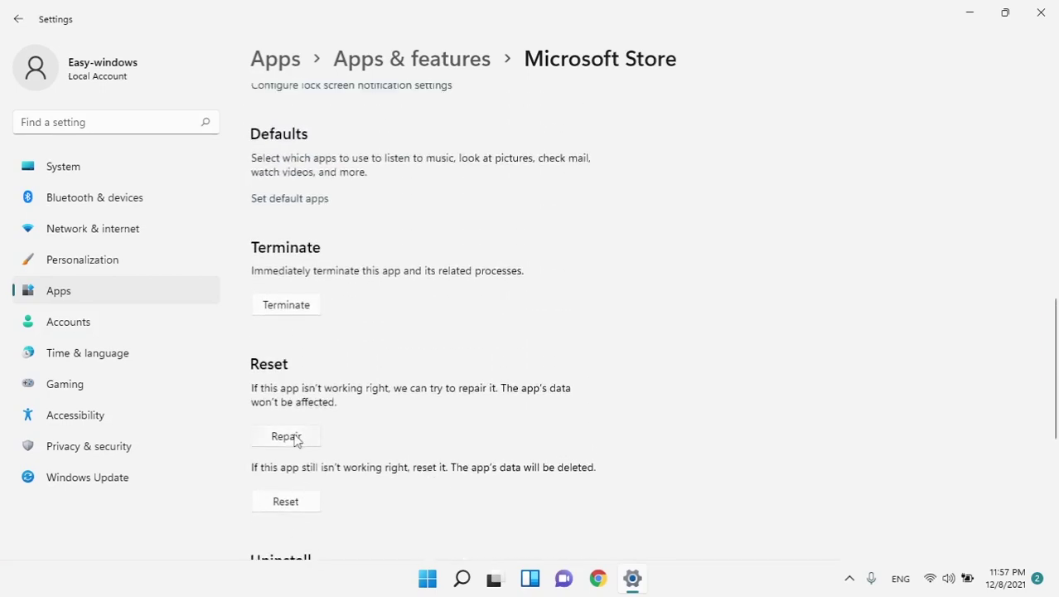
{"action": "left_click", "coordinate": [289, 436]}
{"action": "left_click", "coordinate": [287, 503]}
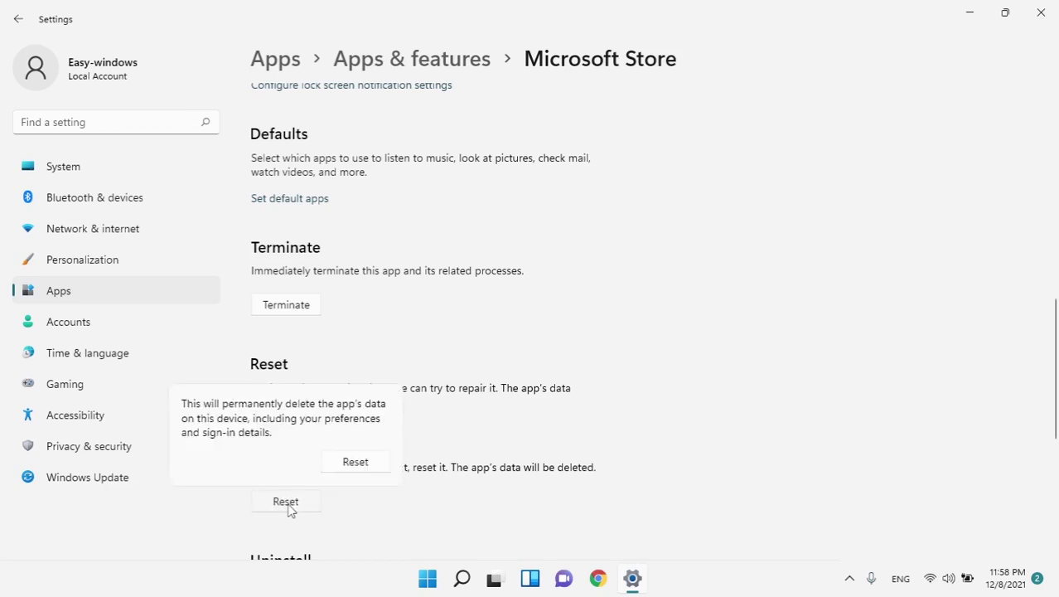
{"action": "left_click", "coordinate": [355, 462]}
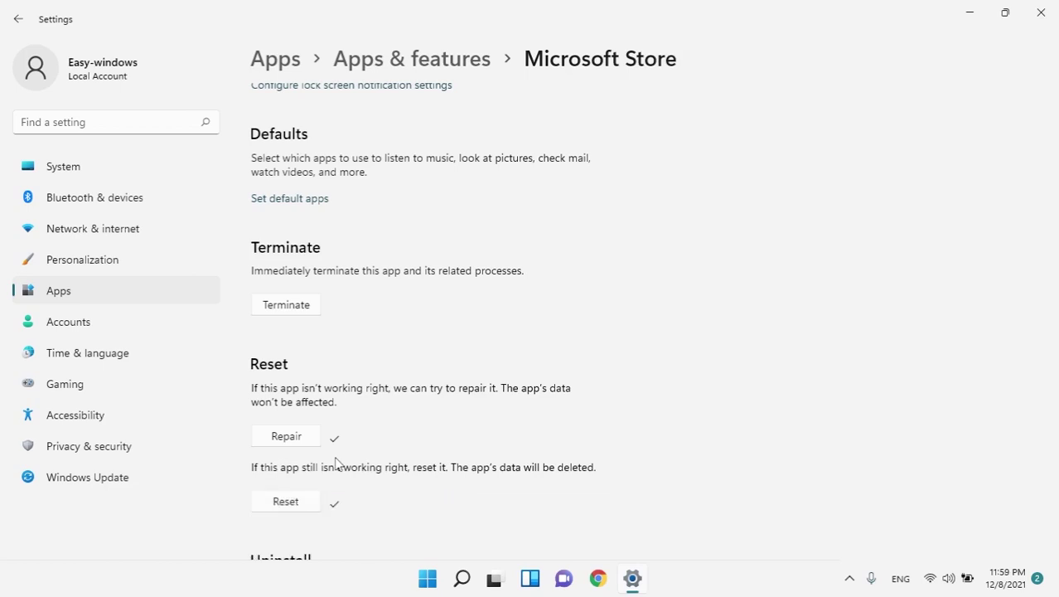
{"action": "left_click", "coordinate": [1041, 13]}
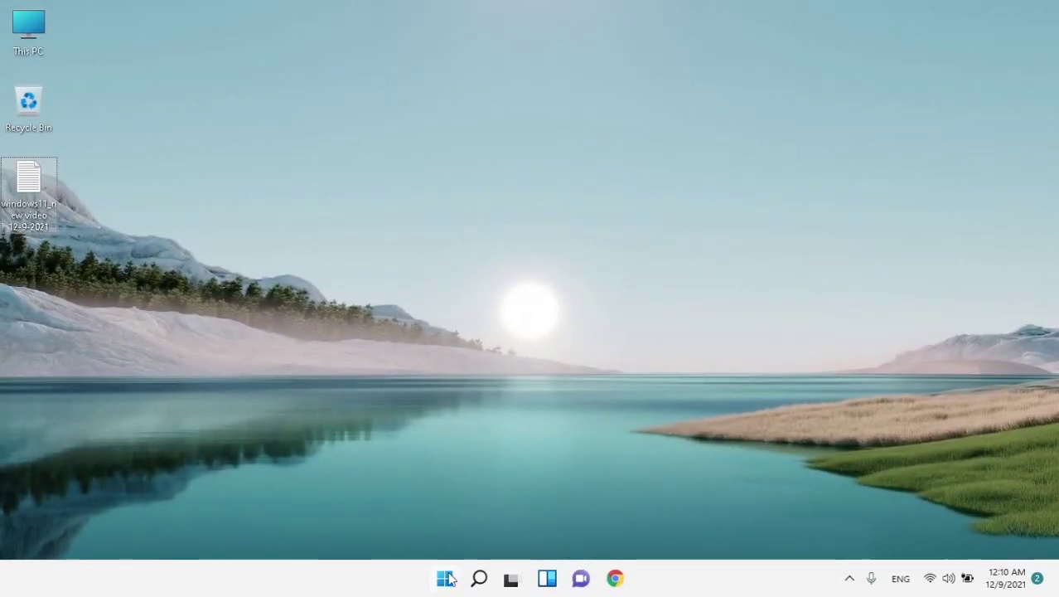
- Search the system for services and run the Services app as administrator
{"action": "left_click", "coordinate": [446, 579]}
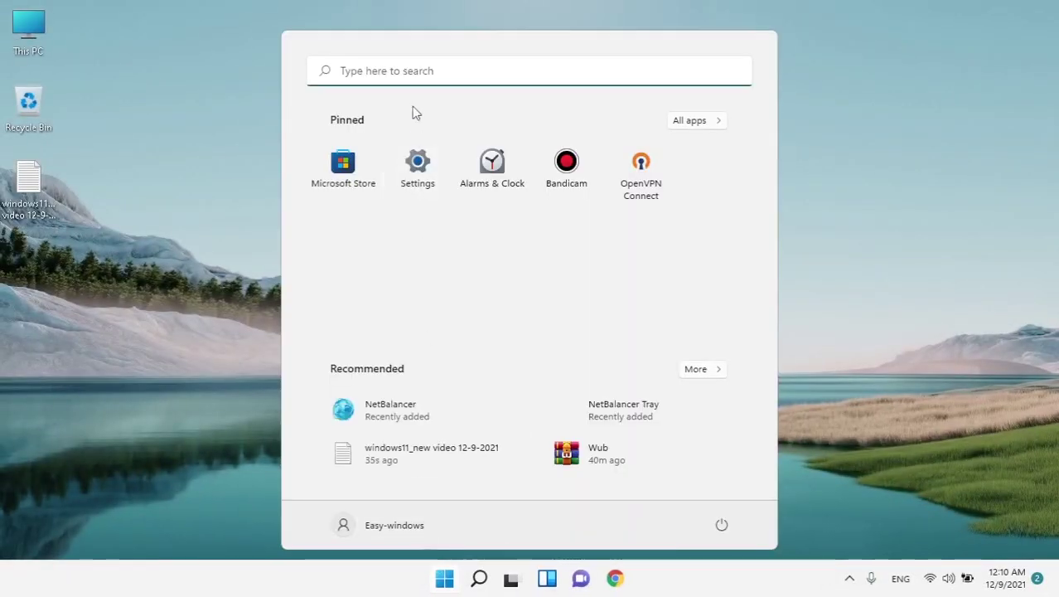
{"action": "left_click", "coordinate": [400, 71]}
{"action": "type", "text": "services"}
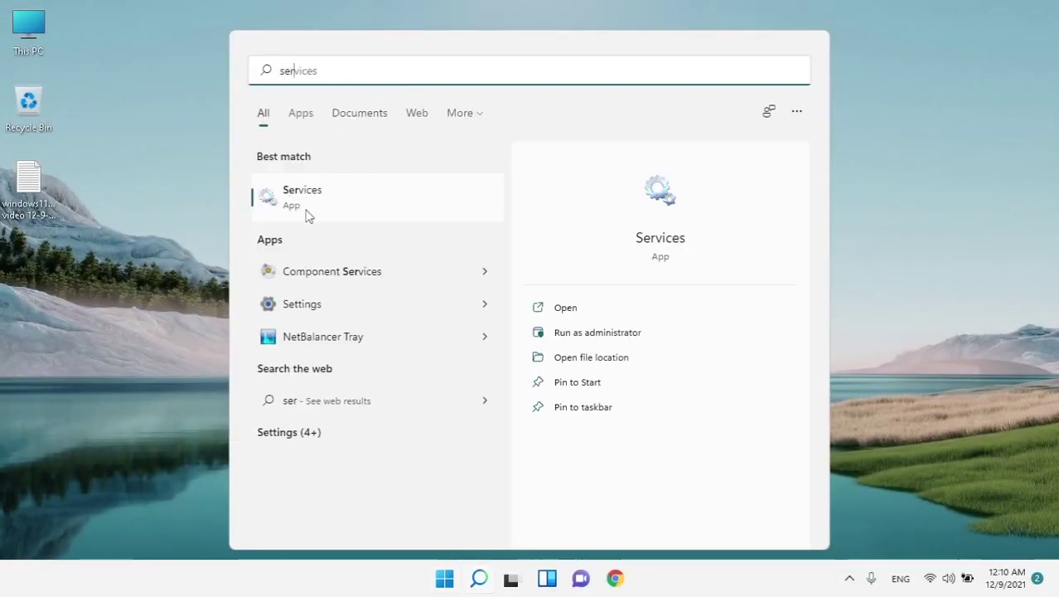
{"action": "left_click", "coordinate": [550, 332]}
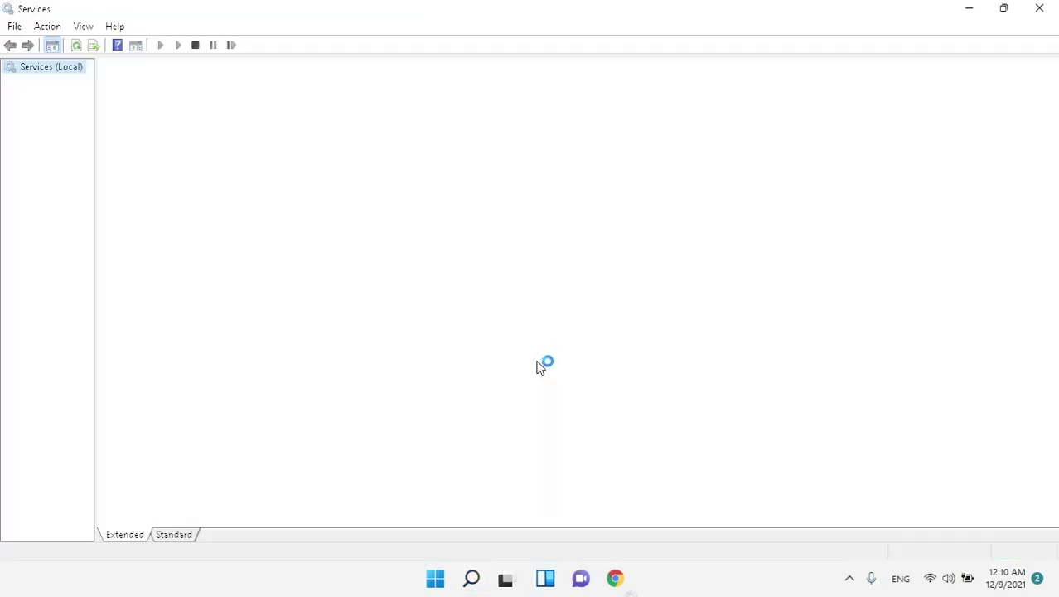
- Start the Application Identity service from its properties and accept the dialog
{"action": "left_click", "coordinate": [460, 267]}
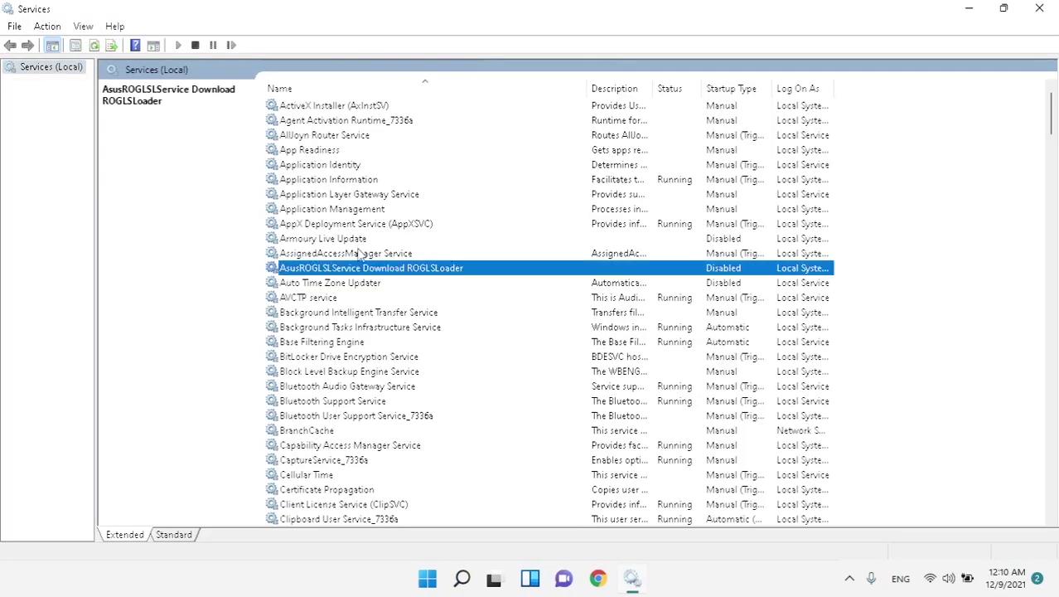
{"action": "left_click", "coordinate": [355, 166]}
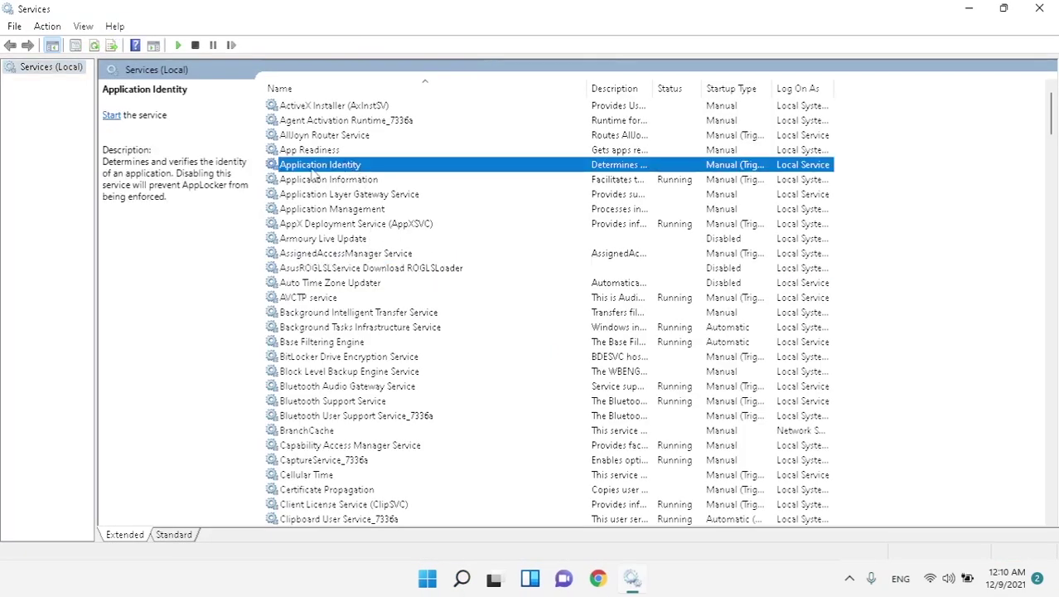
{"action": "double_click", "coordinate": [327, 165]}
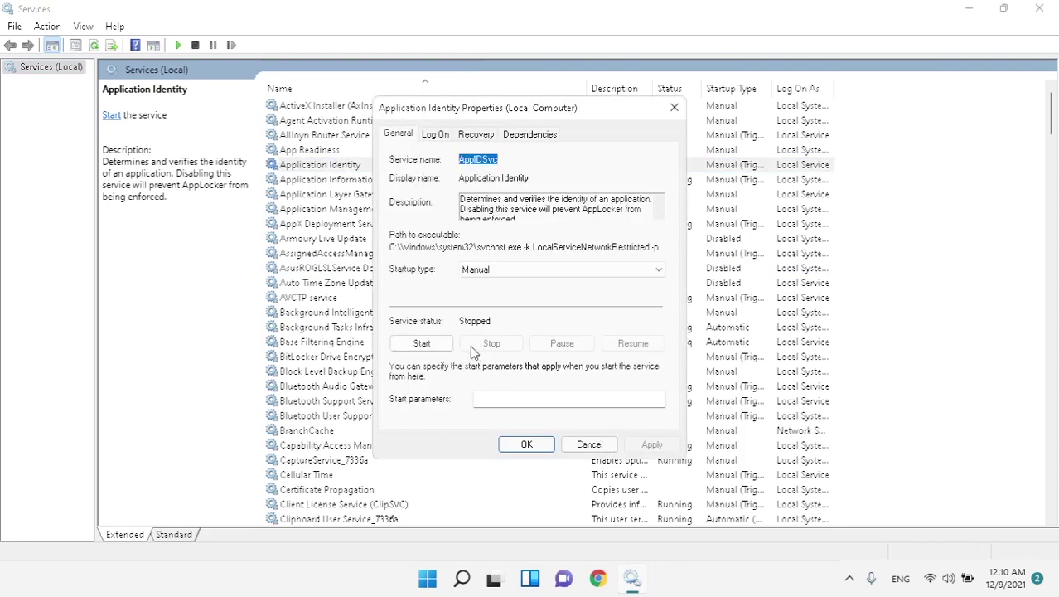
{"action": "left_click", "coordinate": [433, 346]}
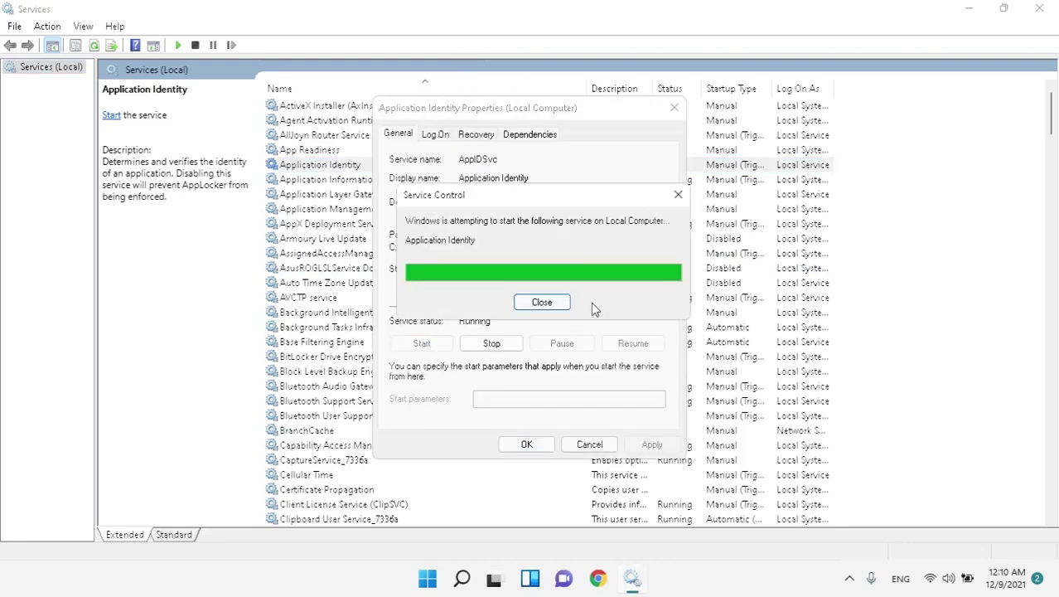
{"action": "left_click", "coordinate": [544, 445]}
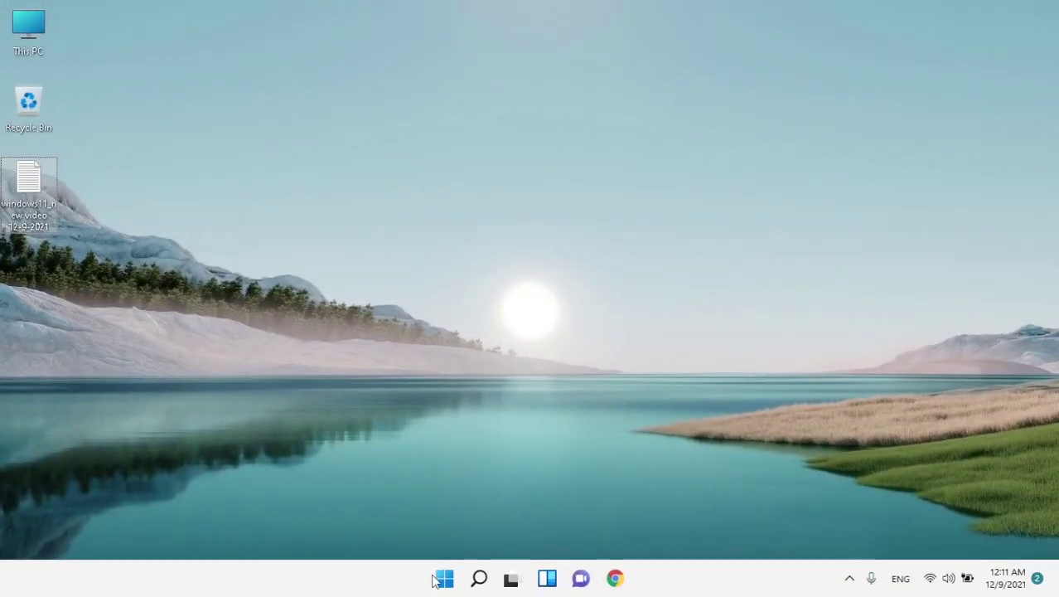
- Find Registry Editor through system search and run it as administrator
{"action": "left_click", "coordinate": [444, 578]}
{"action": "type", "text": "re"}
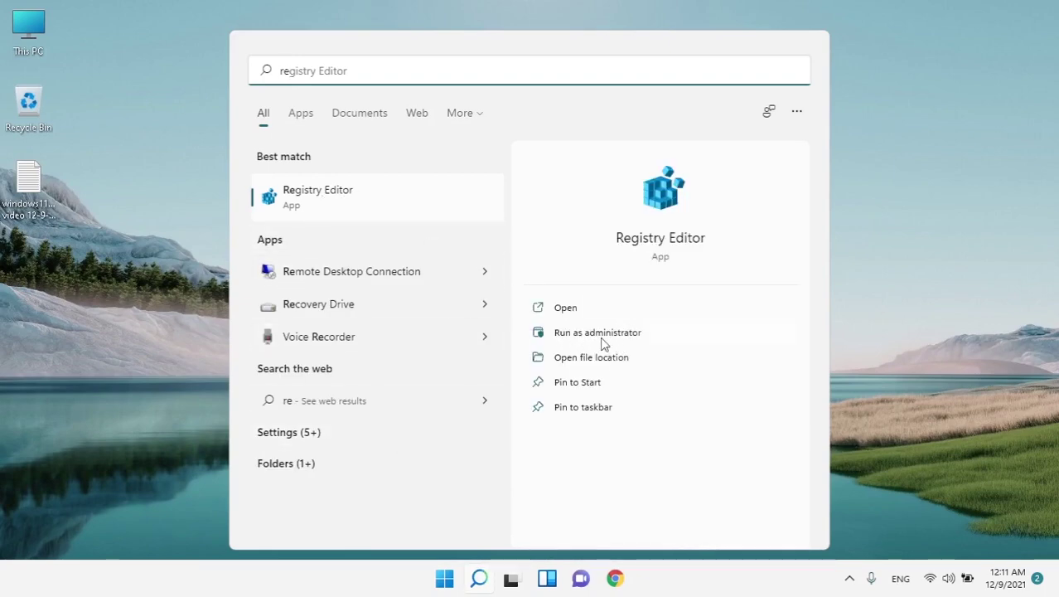
{"action": "left_click", "coordinate": [604, 338]}
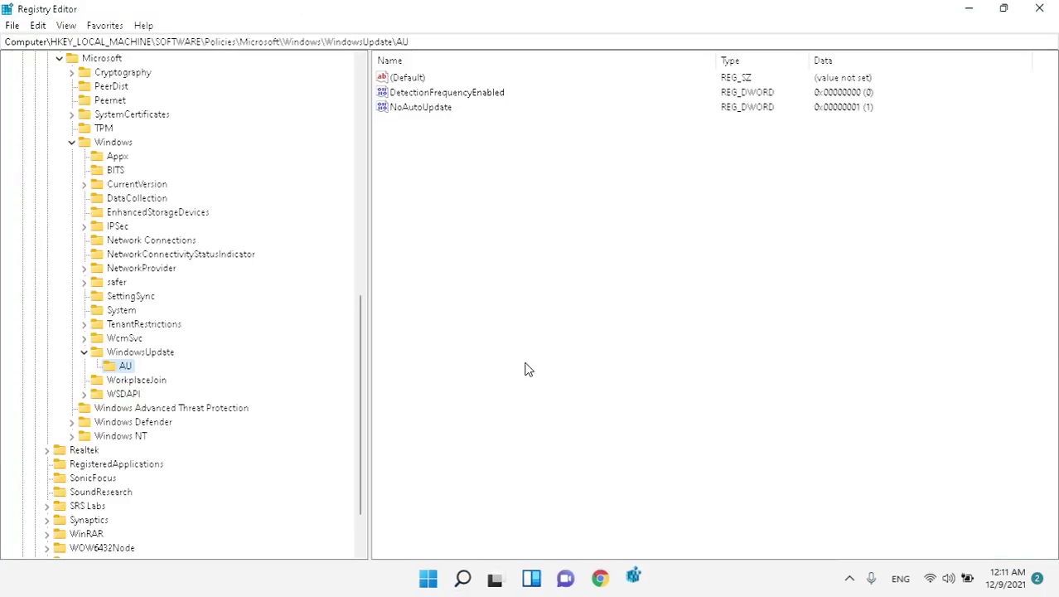
- Replace the registry address with the pasted path Computer\HKEY_LOCAL_MACHINE\SOFTWARE\Microsoft\Windows\CurrentVersion\Policies\System and go to that key
{"action": "left_click", "coordinate": [423, 40]}
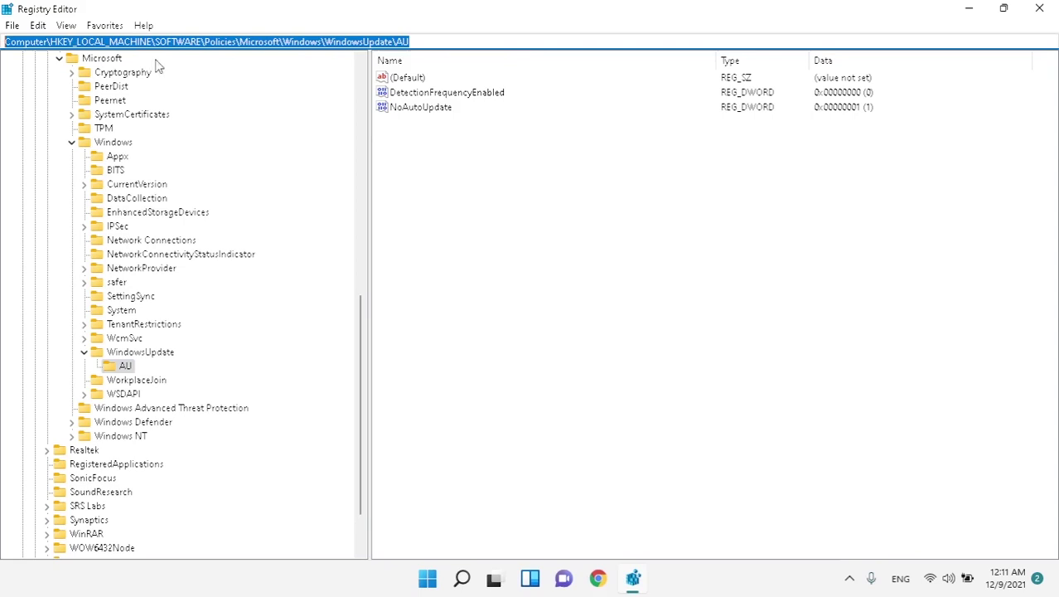
{"action": "right_click", "coordinate": [330, 37]}
{"action": "left_click", "coordinate": [357, 119]}
{"action": "right_click", "coordinate": [286, 43]}
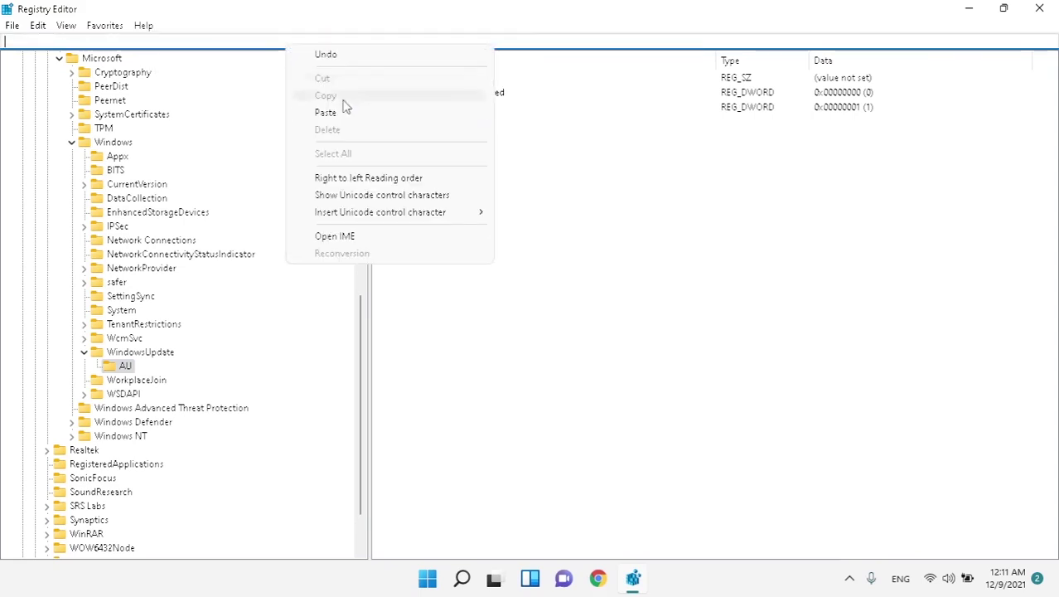
{"action": "left_click", "coordinate": [346, 109]}
{"action": "key", "text": "Return"}
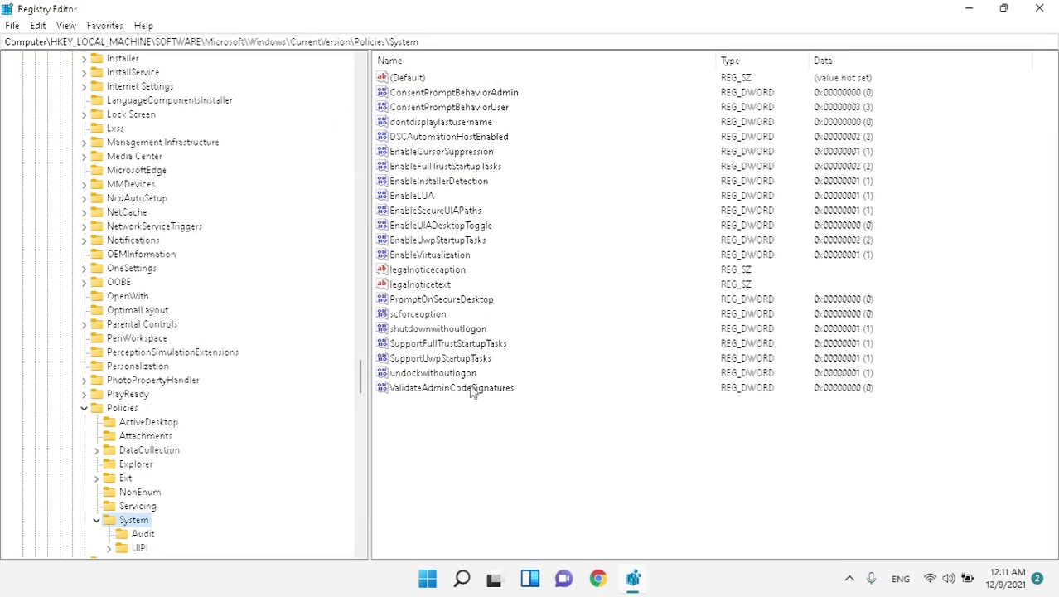
- Create a DWORD (32-bit) value named FilterAdministratorToken in the Policies\System key
{"action": "left_click", "coordinate": [421, 300]}
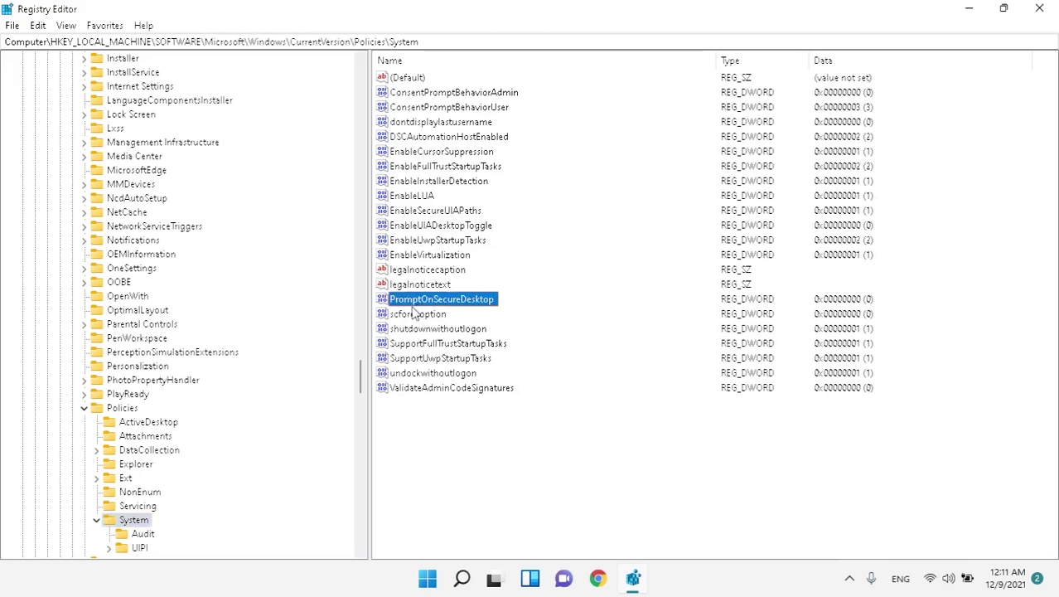
{"action": "left_click", "coordinate": [425, 240]}
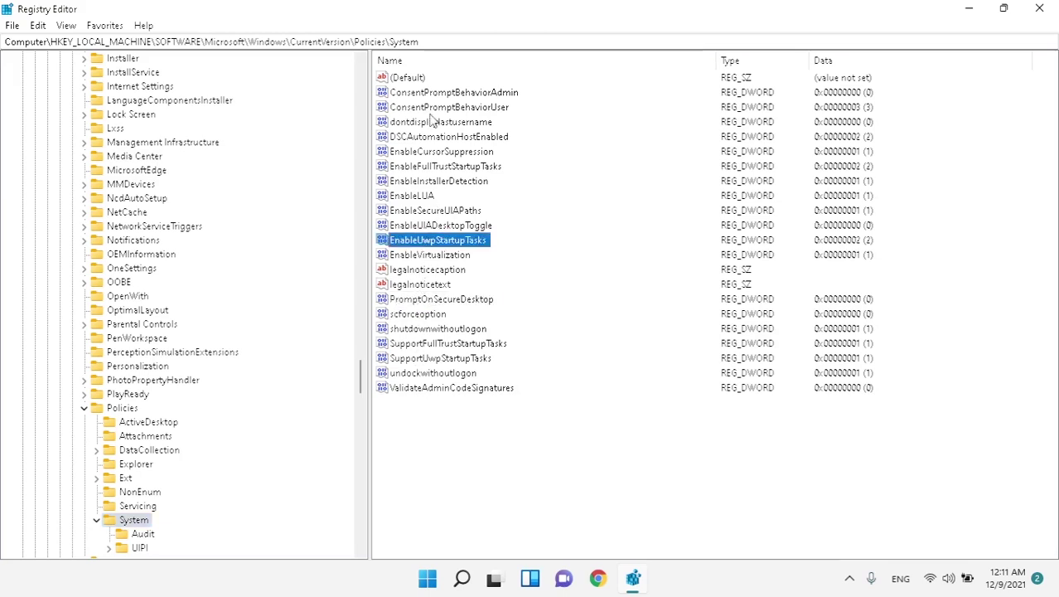
{"action": "right_click", "coordinate": [418, 441]}
{"action": "left_click", "coordinate": [464, 452]}
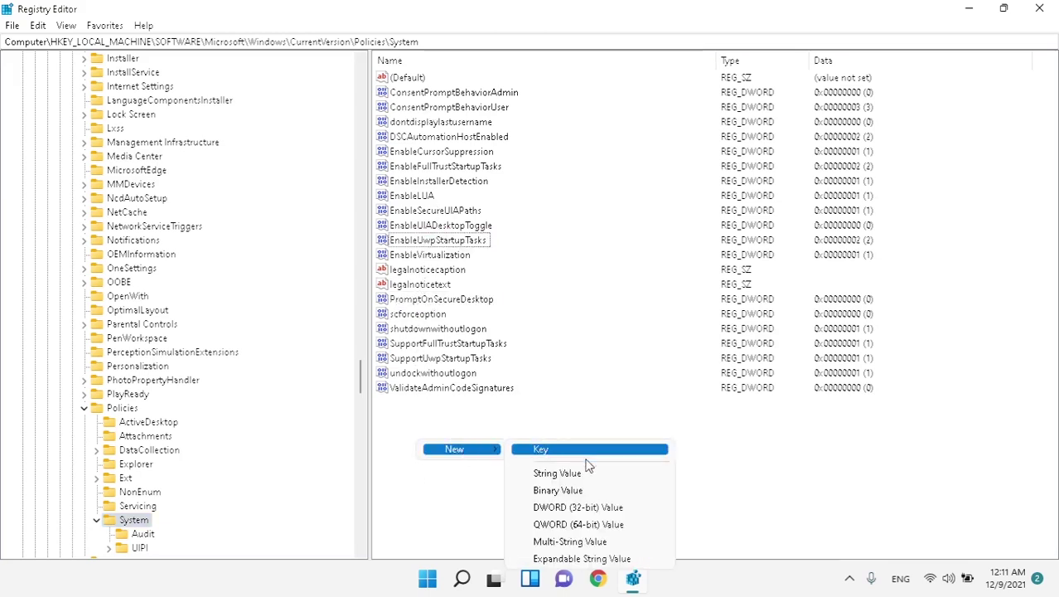
{"action": "left_click", "coordinate": [580, 509]}
{"action": "type", "text": "FilterAdministratorToken"}
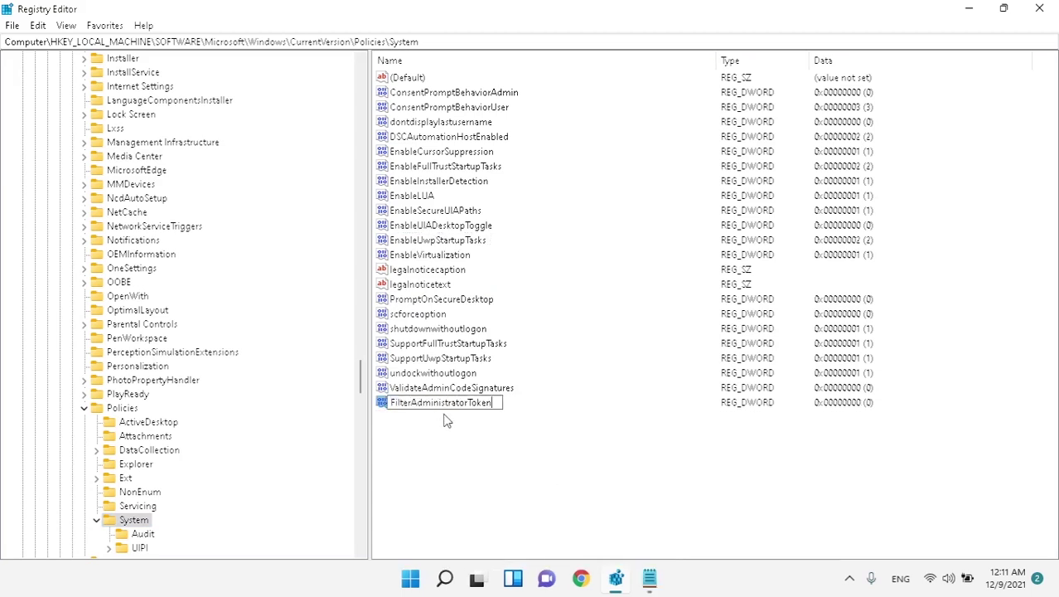
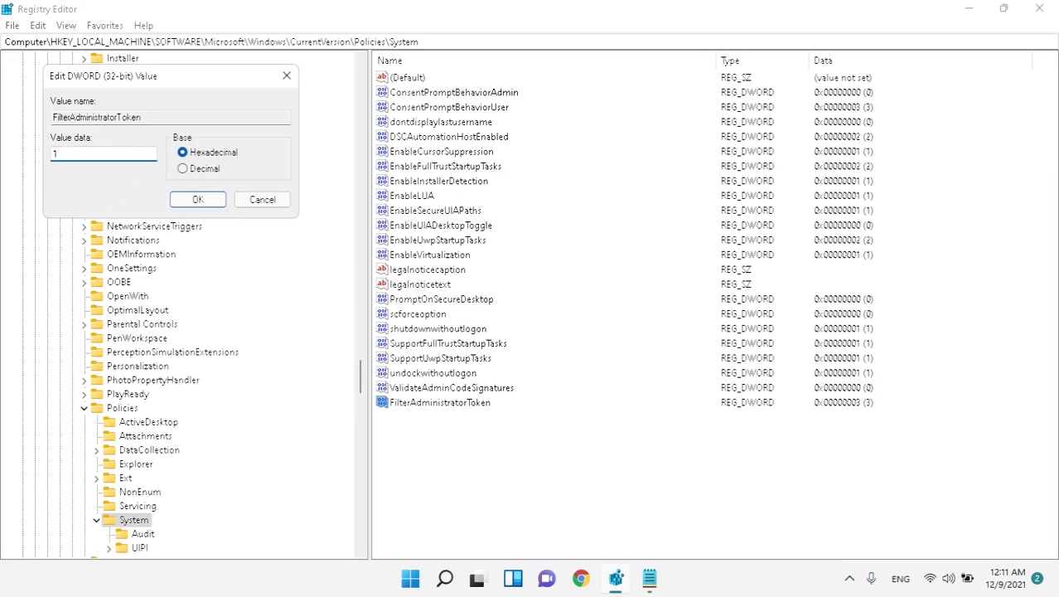
- Set the FilterAdministratorToken value data to 1 with hexadecimal base and accept the edit
{"action": "left_click", "coordinate": [178, 205]}
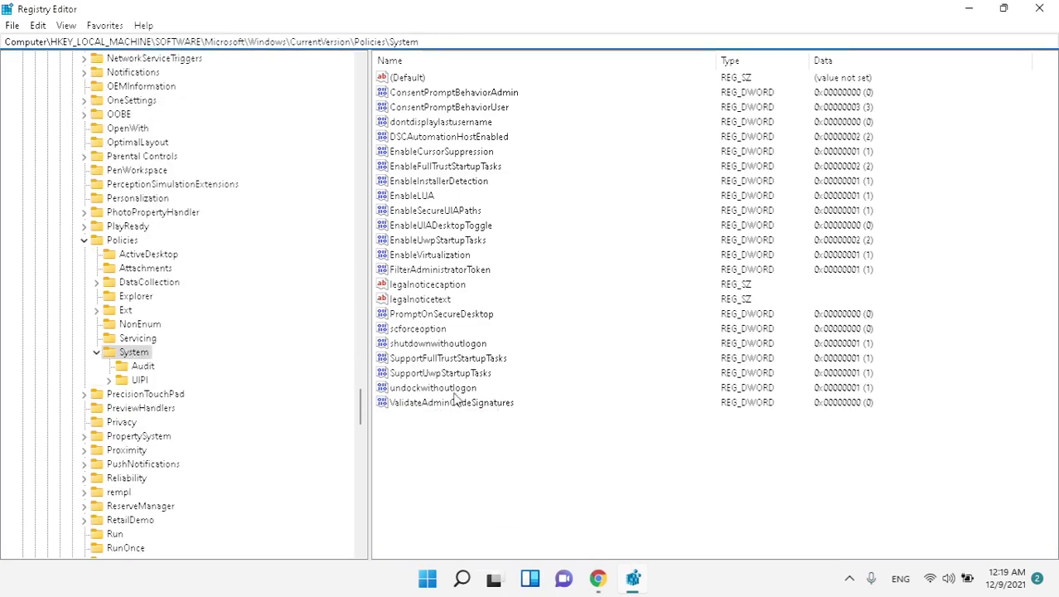
- In the UIPI subkey under Policies\System, set the (Default) string's value data to 0x00000001
{"action": "left_click", "coordinate": [140, 379]}
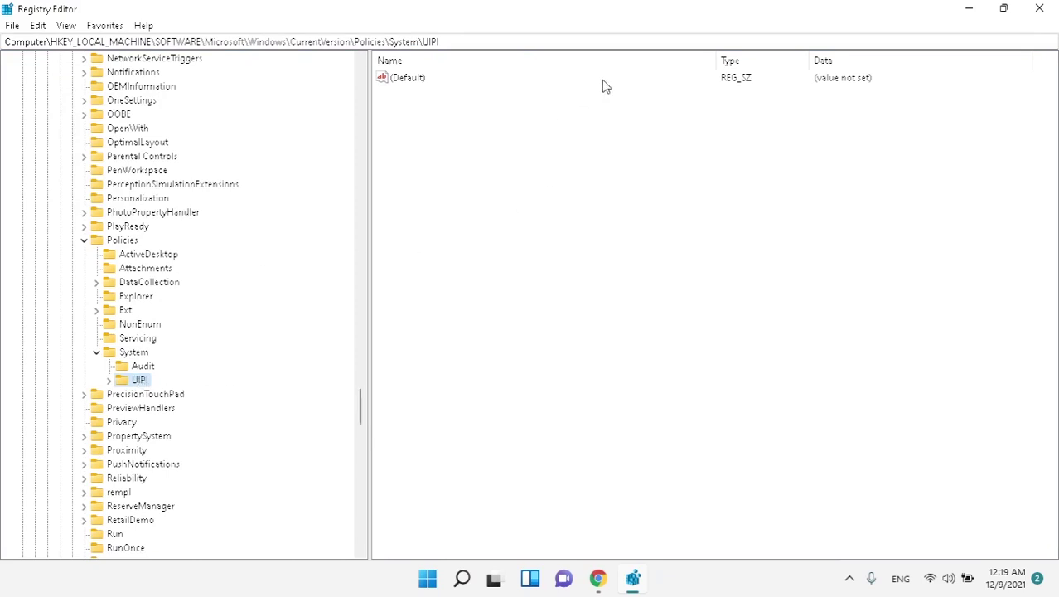
{"action": "left_click", "coordinate": [701, 86]}
{"action": "double_click", "coordinate": [405, 77]}
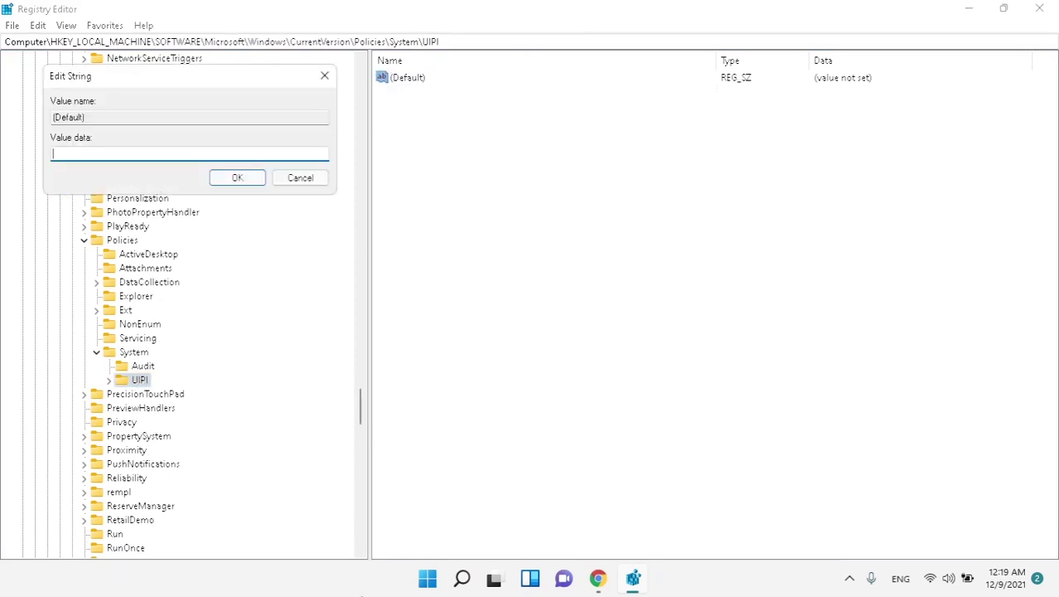
{"action": "type", "text": "0x00000001"}
{"action": "double_click", "coordinate": [118, 154]}
{"action": "left_click", "coordinate": [240, 179]}
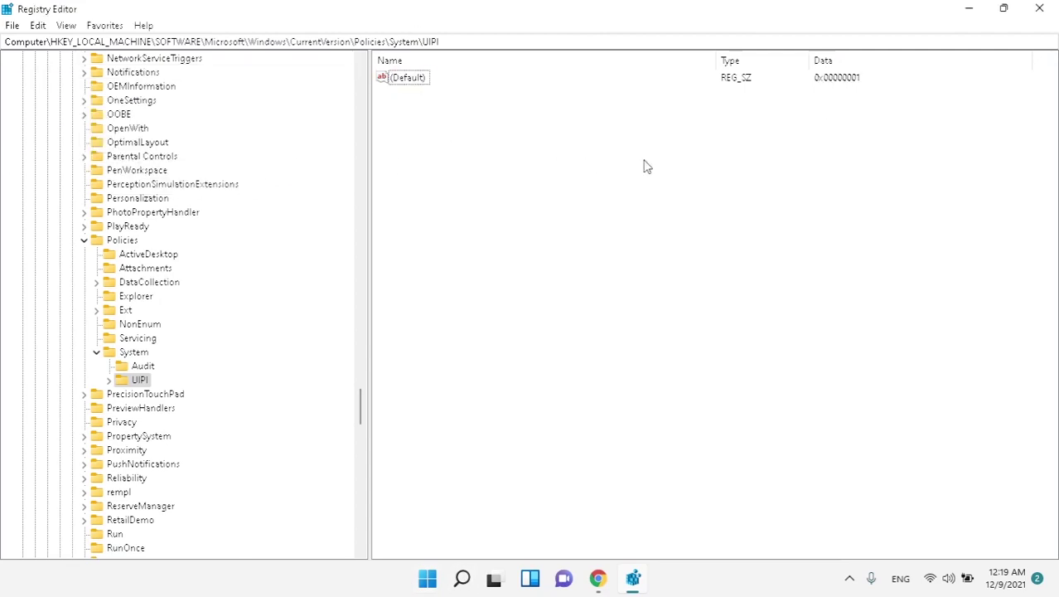
- Edit the UIPI key's (Default) string again so its value data reads 0x00000001(1)
{"action": "double_click", "coordinate": [397, 82]}
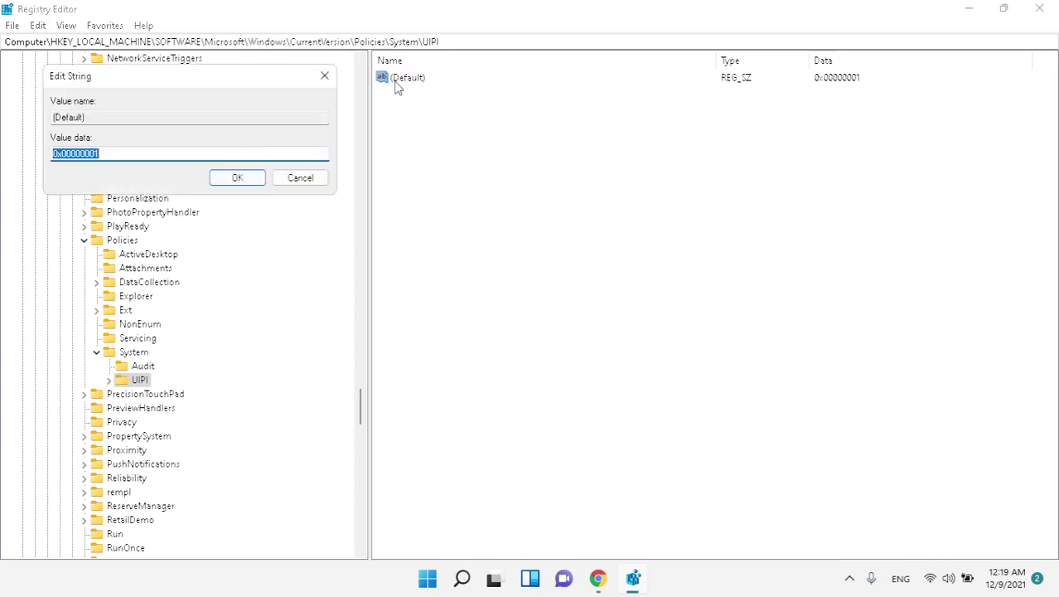
{"action": "left_click", "coordinate": [145, 156]}
{"action": "key", "text": "Return"}
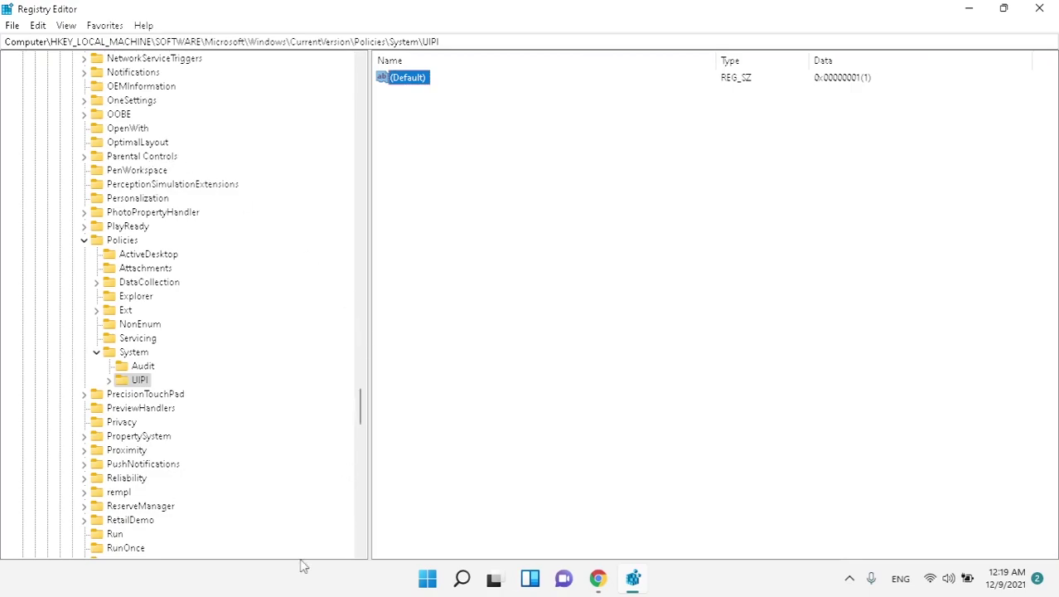